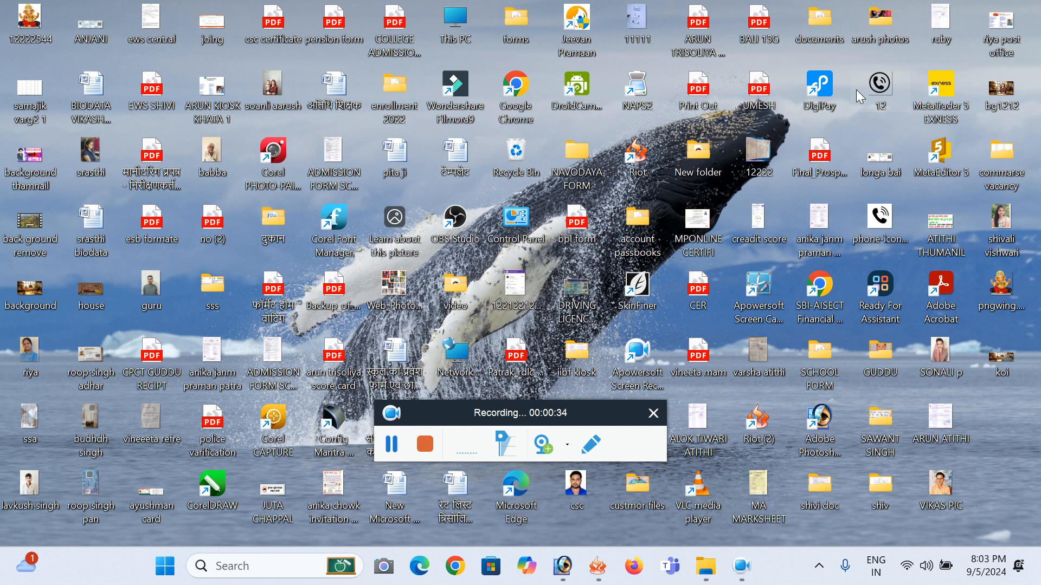
View the pngwing.com image from the desktop in Paint and close it again.
left_click_drag(446, 408, 959, 492)
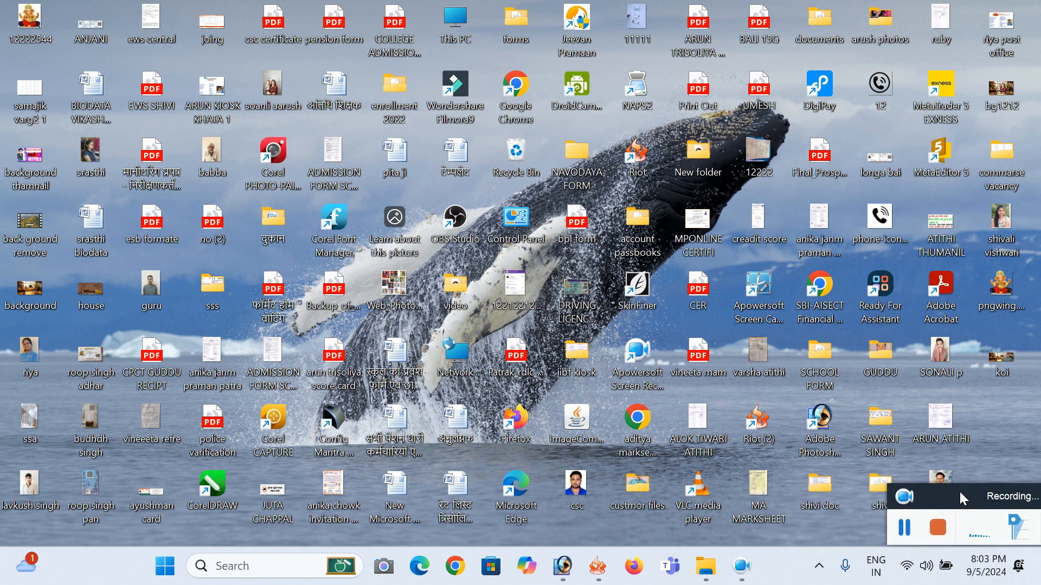
double_click(1003, 291)
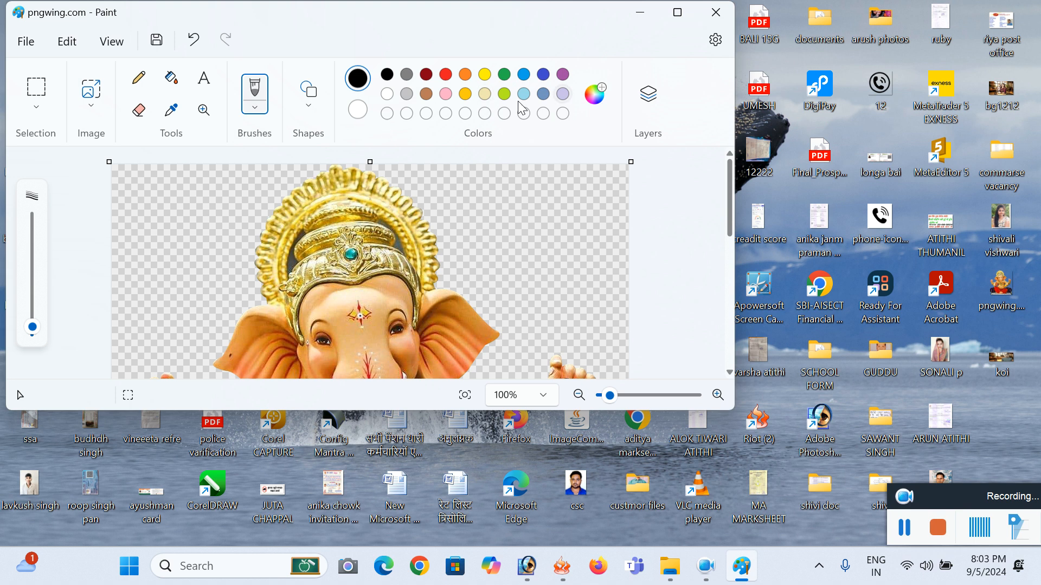
left_click(716, 12)
Check the file size of the pngwing.com image in its file properties and close them.
right_click(1000, 289)
left_click(855, 458)
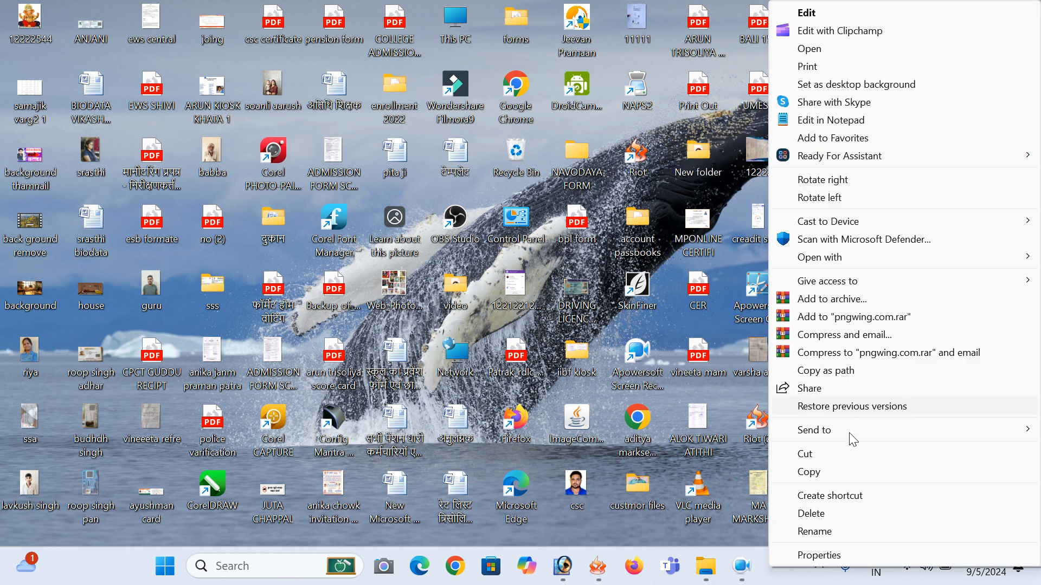
left_click(825, 555)
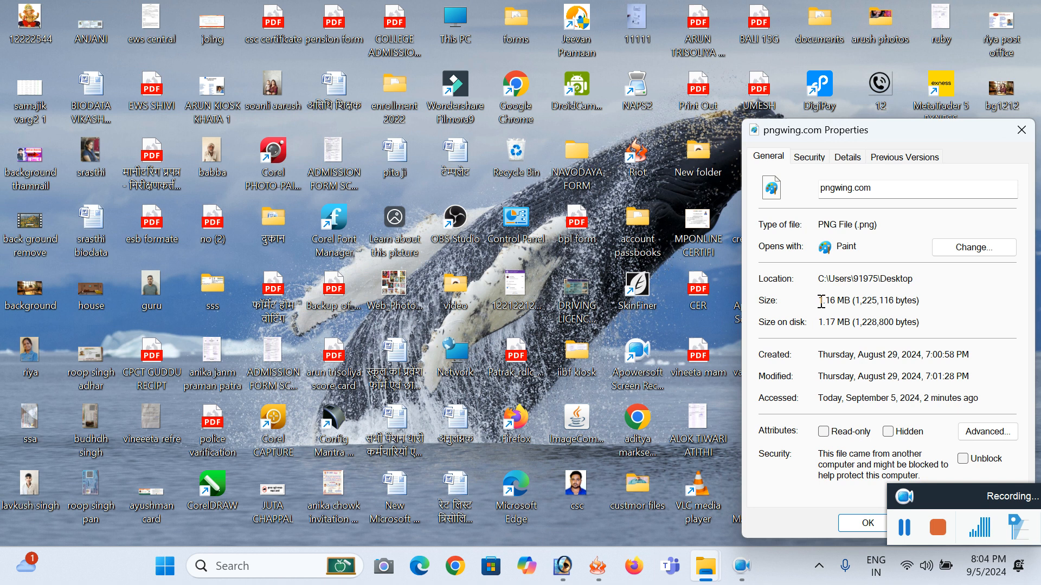
left_click_drag(919, 126, 632, 100)
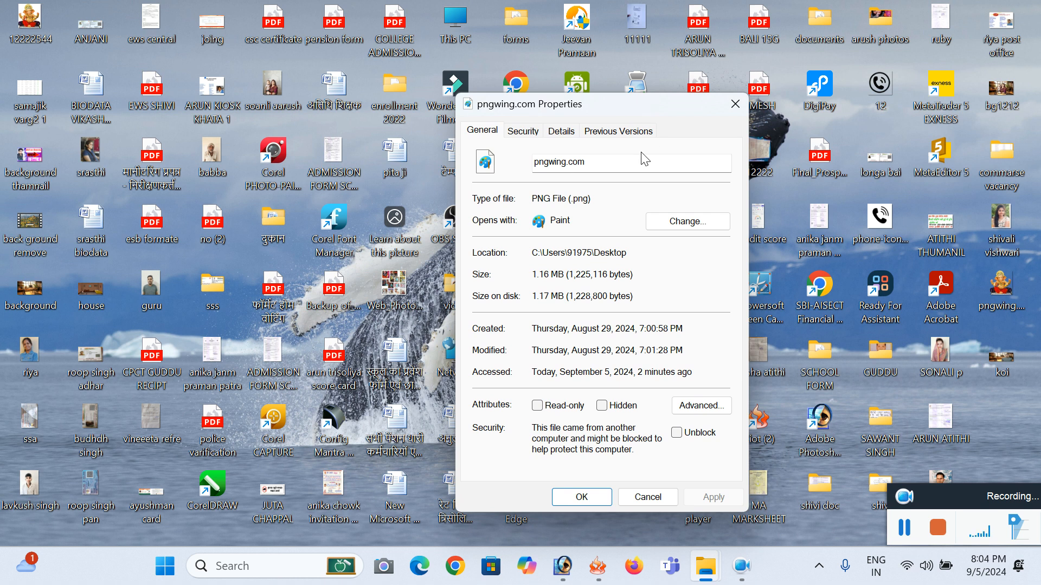
left_click_drag(535, 280, 564, 277)
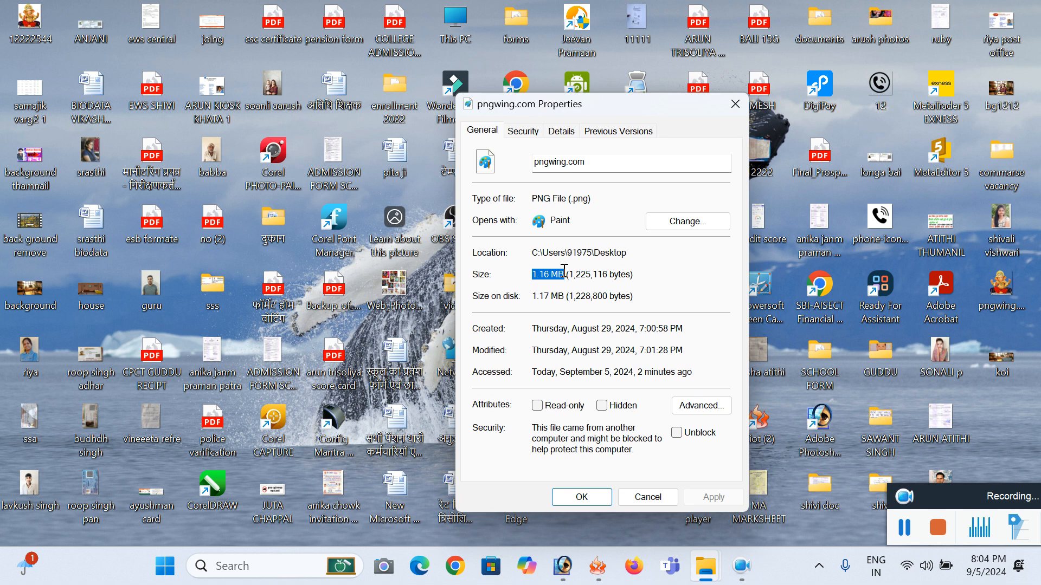
left_click(735, 105)
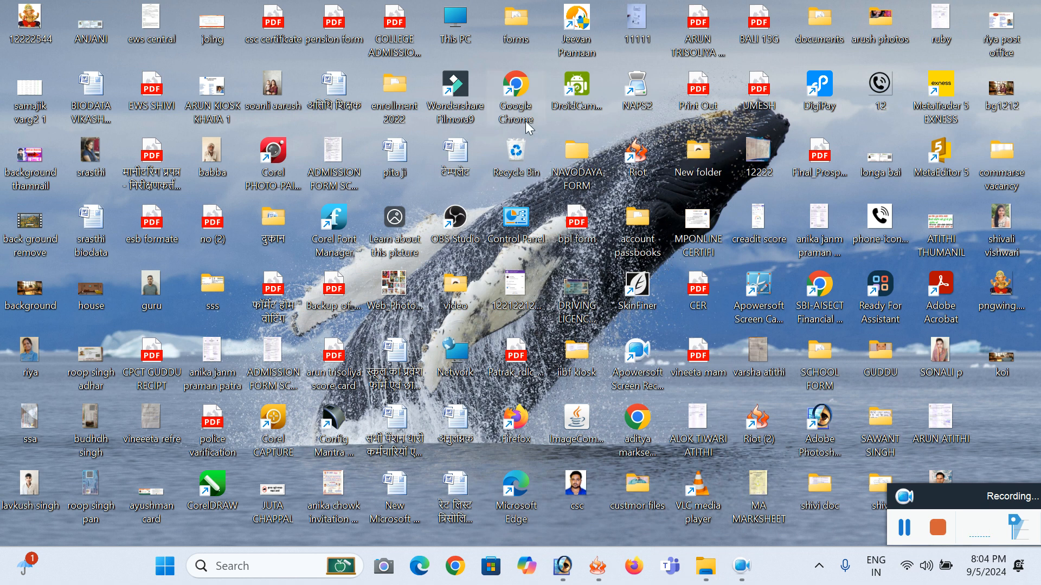
Switch to Chrome and search Google for "riot image optimizer".
left_click(467, 567)
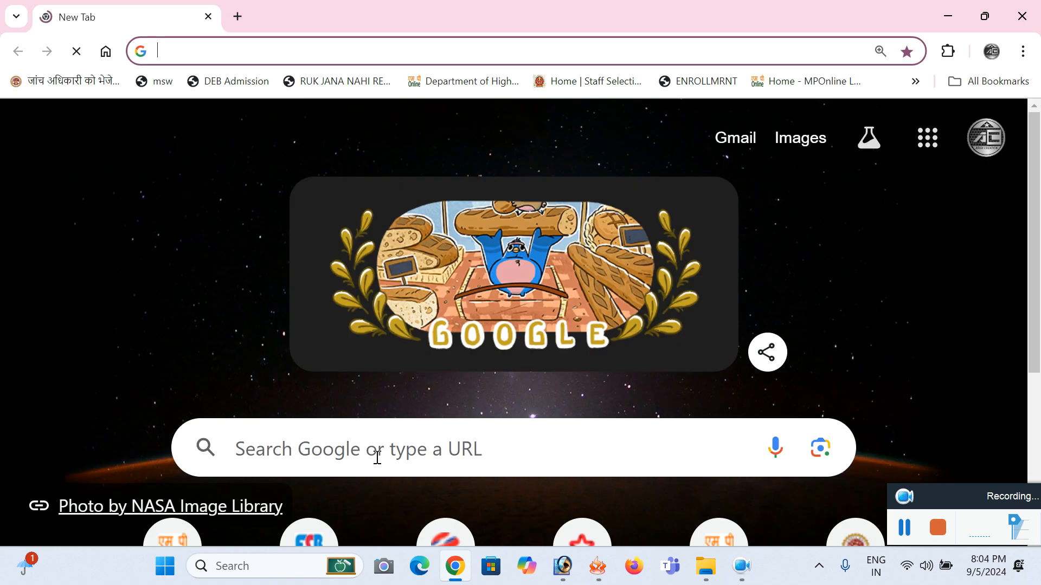
left_click(376, 451)
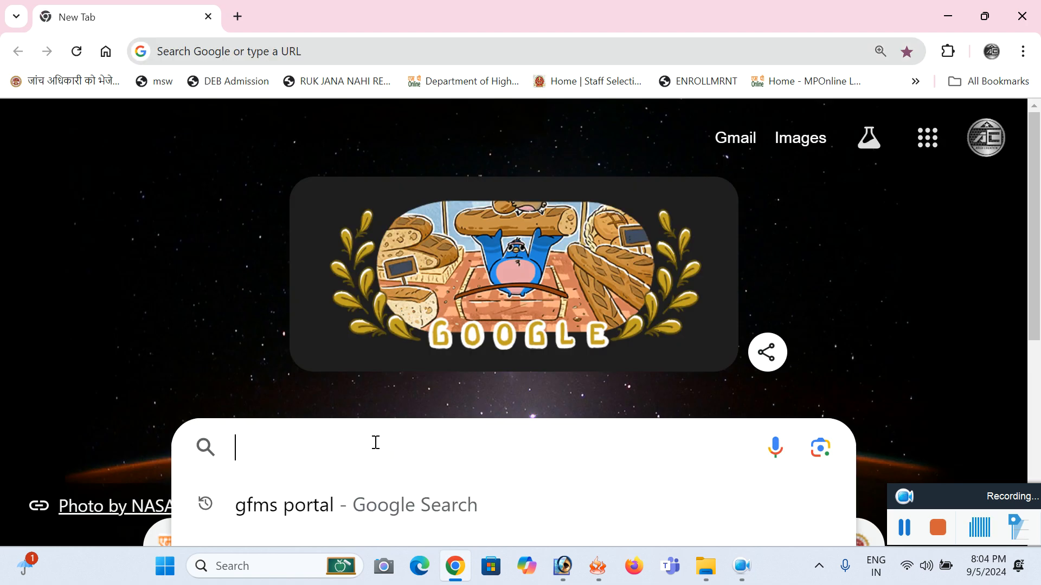
scroll(373, 428, "down", 3)
type("riot ")
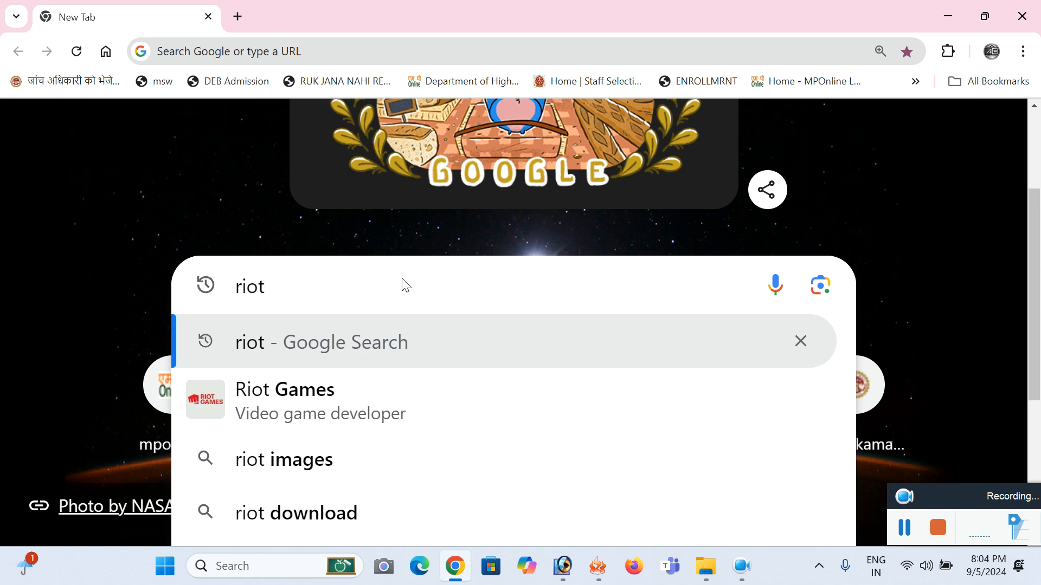
type("im")
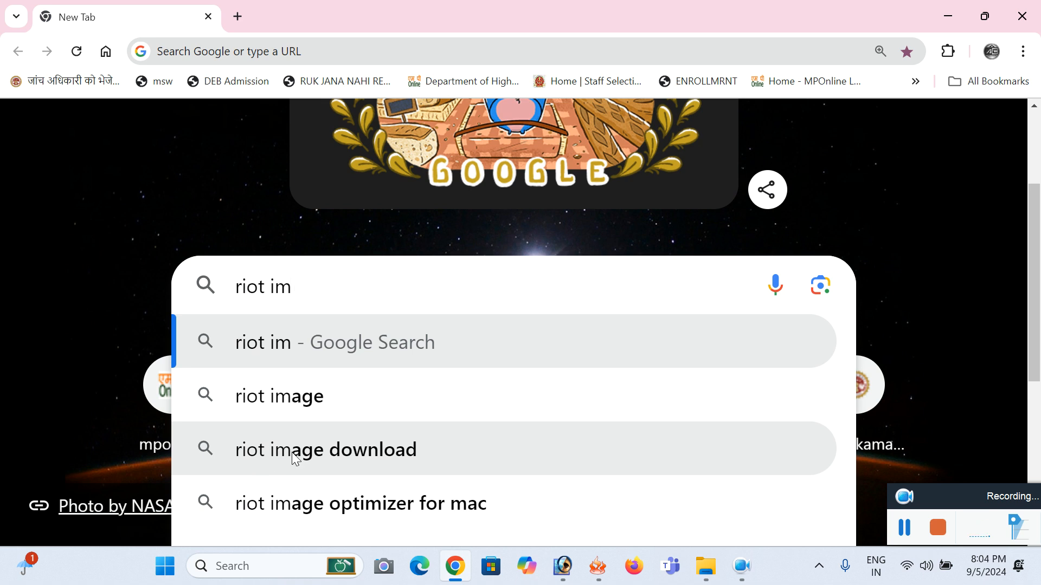
scroll(293, 506, "down", 1)
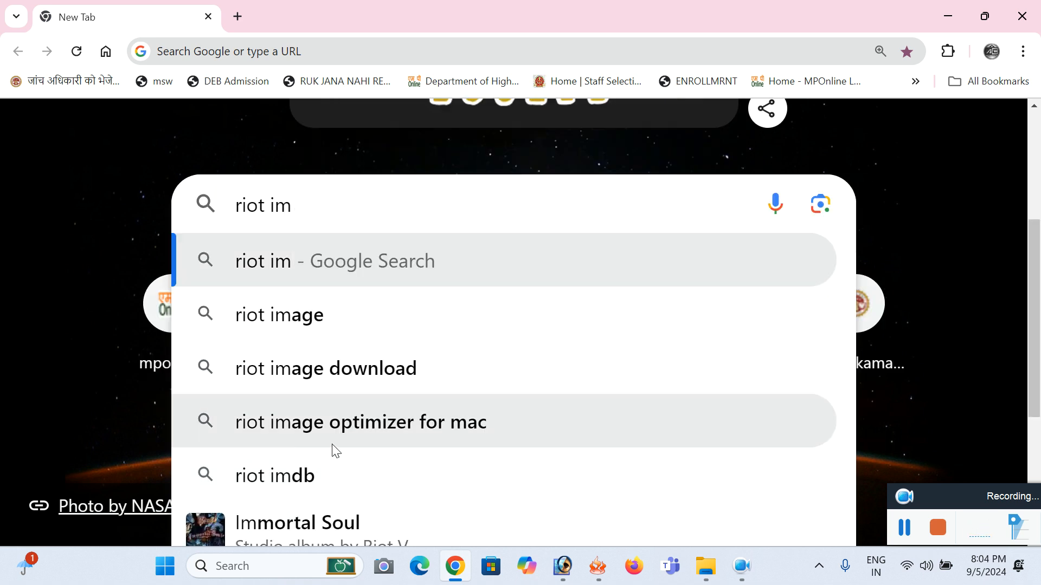
left_click(335, 438)
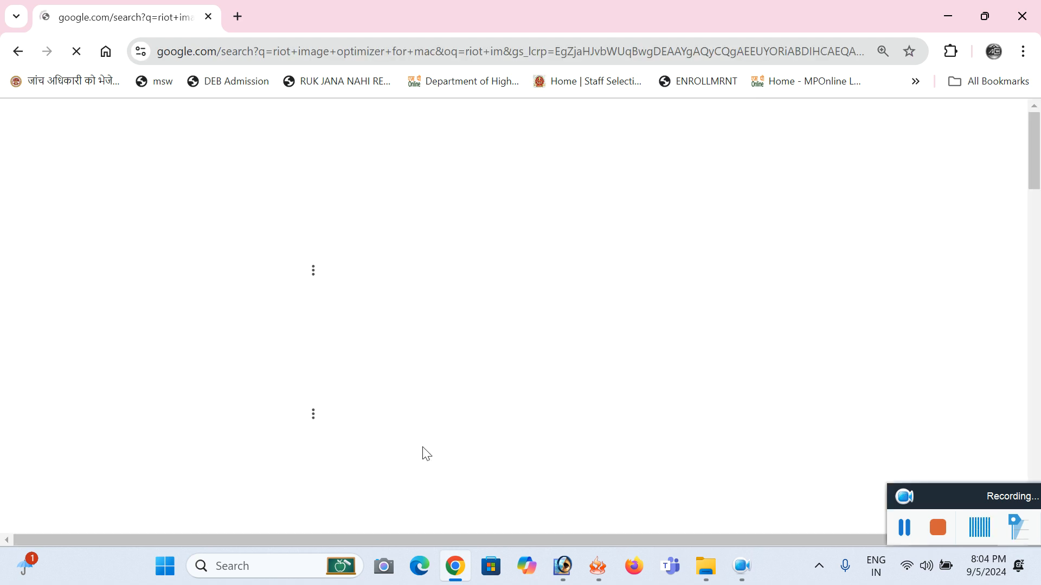
left_click_drag(309, 146, 377, 151)
key("BackSpace")
key("BackSpace")
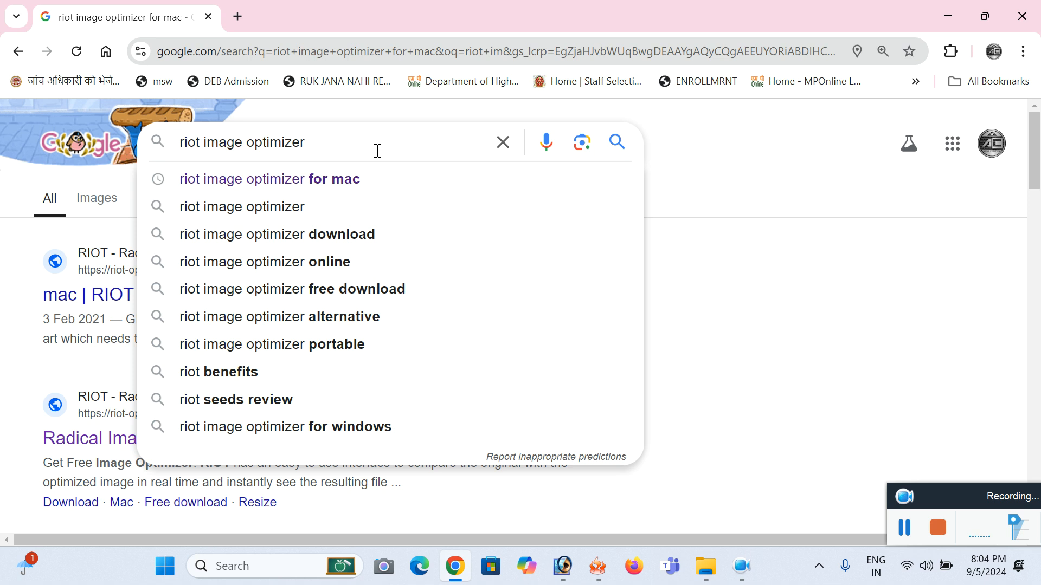
key("Return")
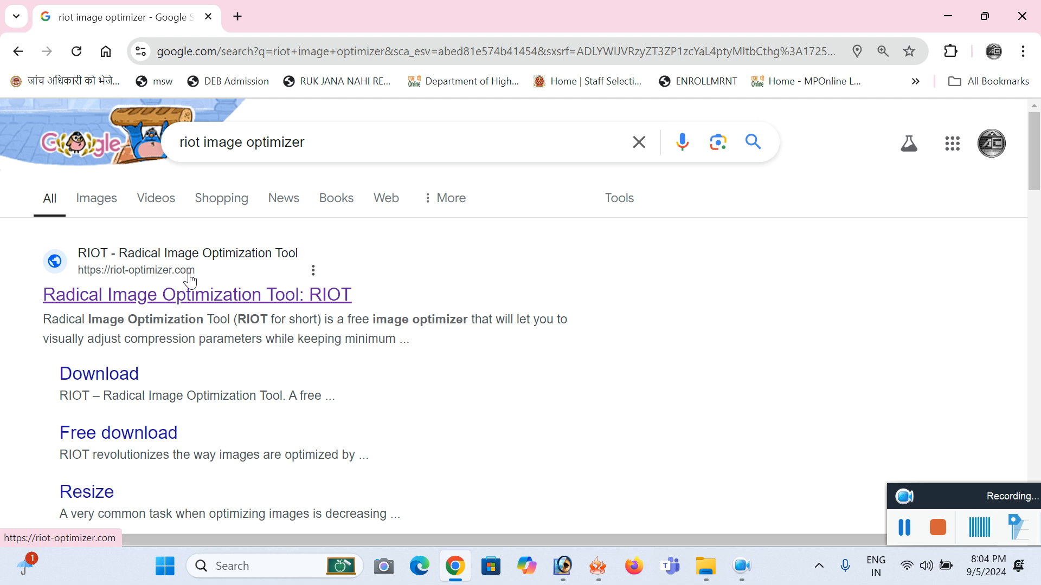
Open the Radical Image Optimization Tool website from the results and go to its download page.
left_click(152, 296)
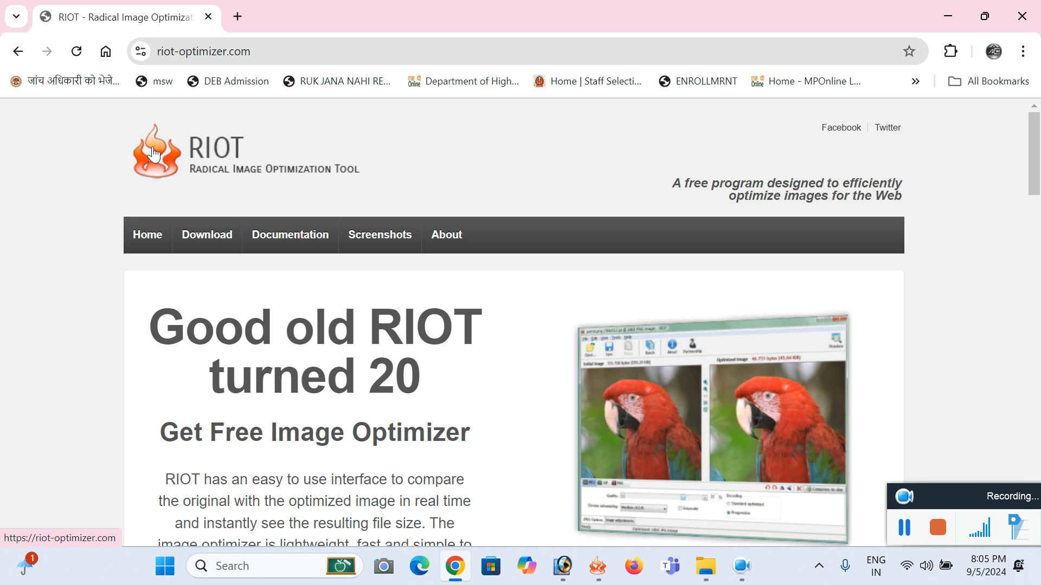
scroll(166, 192, "down", 3)
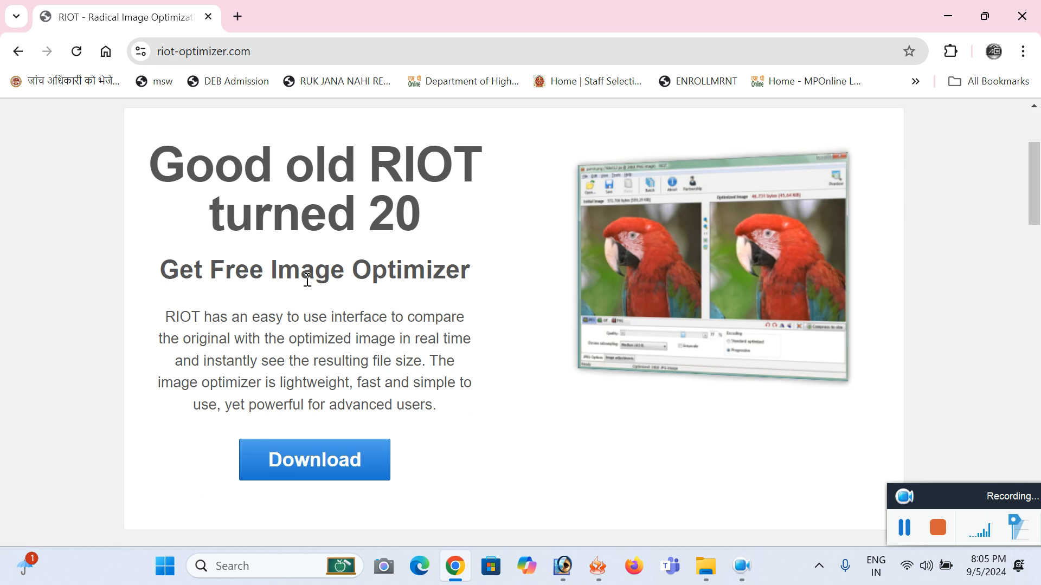
left_click(349, 466)
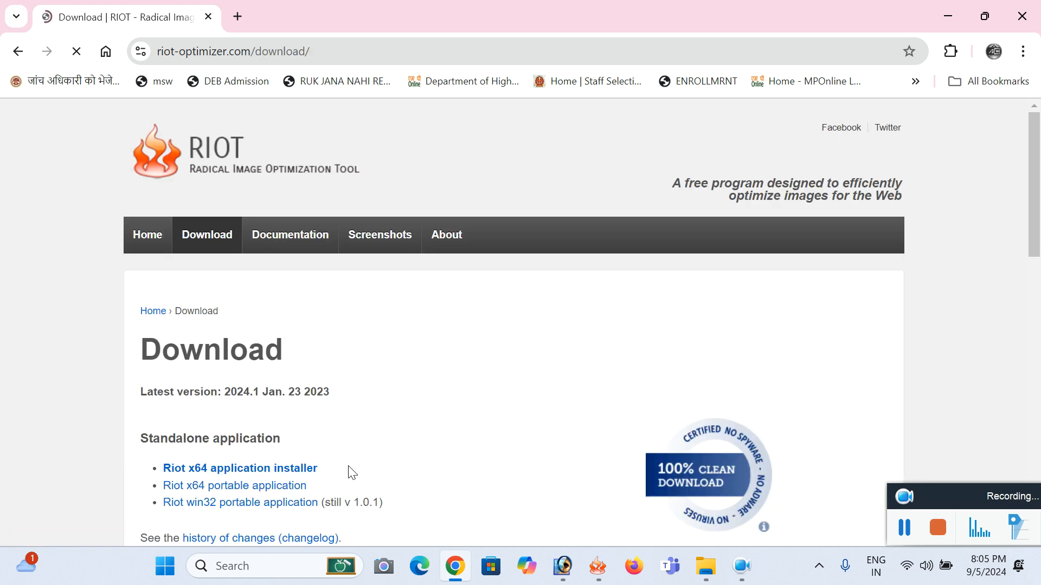
Look through the RIOT download page for the standalone application versions and the mirrors.
scroll(289, 391, "down", 3)
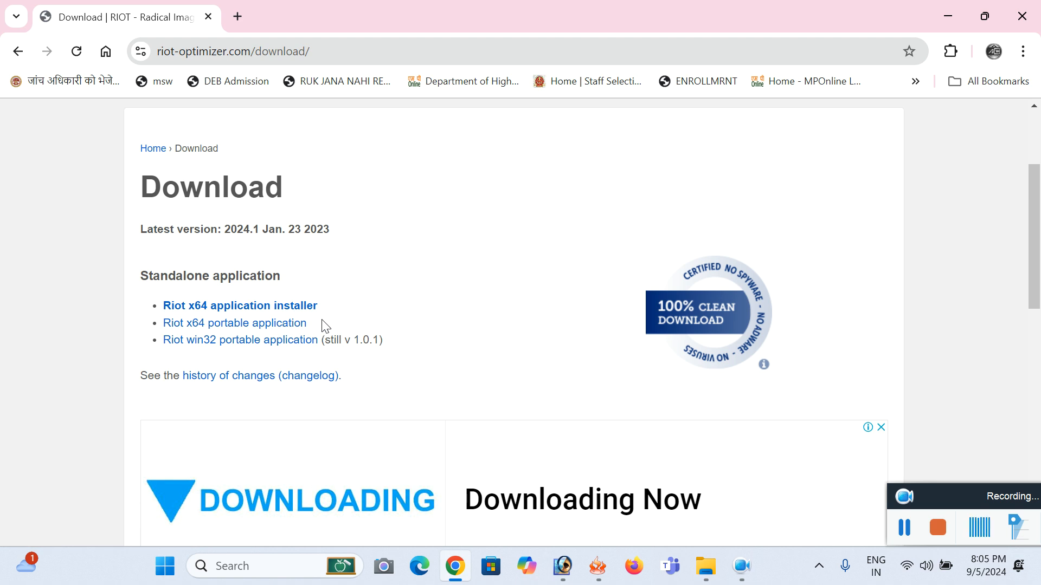
scroll(398, 346, "up", 3)
scroll(413, 360, "down", 4)
scroll(417, 363, "down", 6)
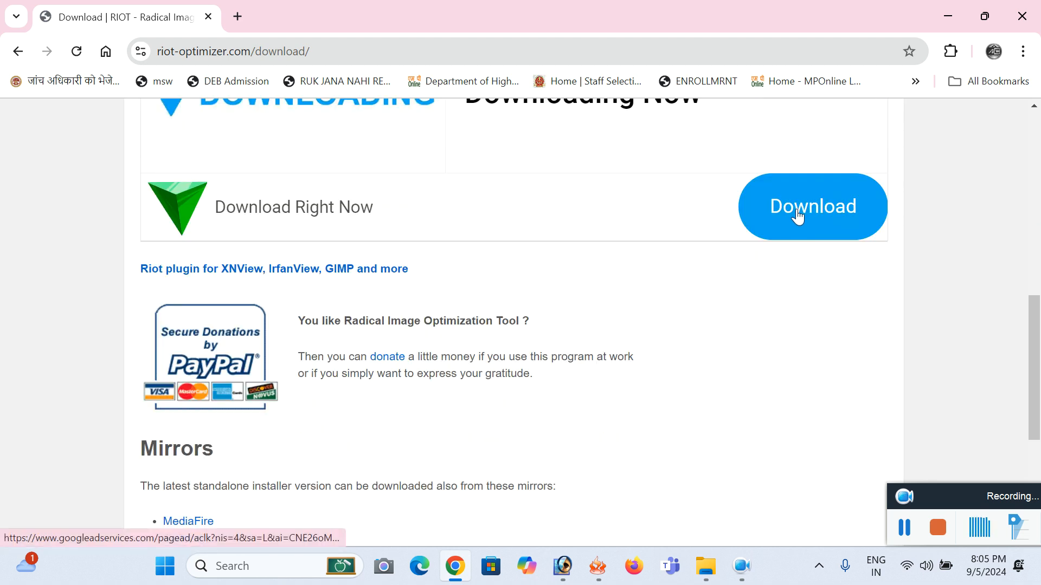
scroll(655, 326, "down", 3)
scroll(655, 327, "down", 1)
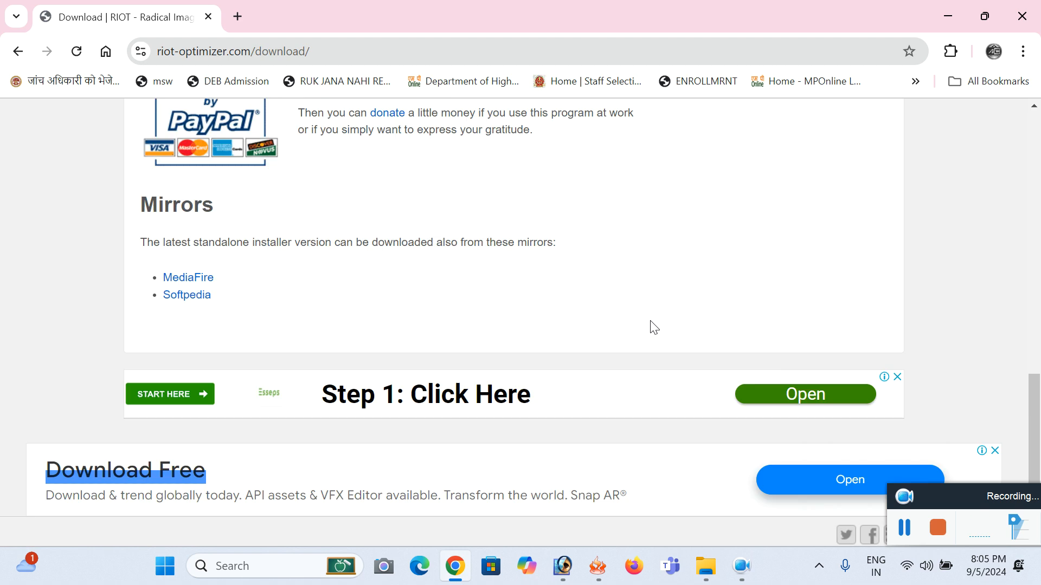
scroll(600, 360, "up", 9)
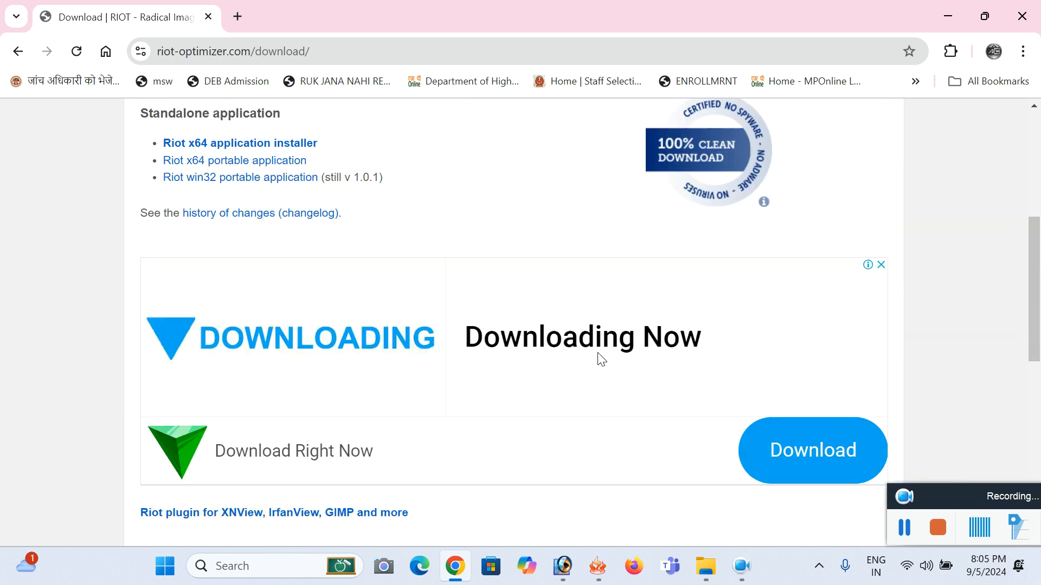
left_click(642, 338)
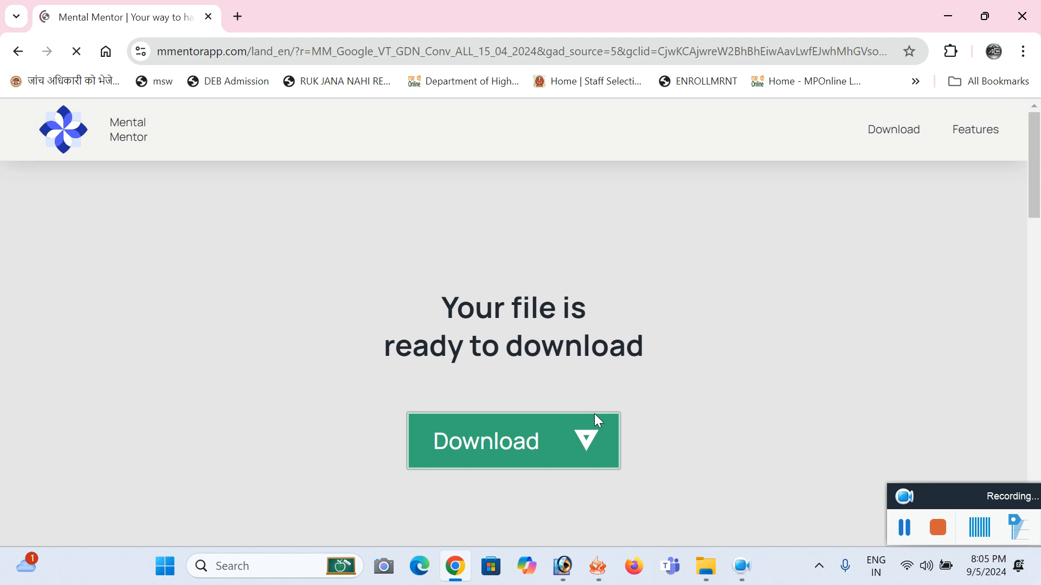
left_click(500, 438)
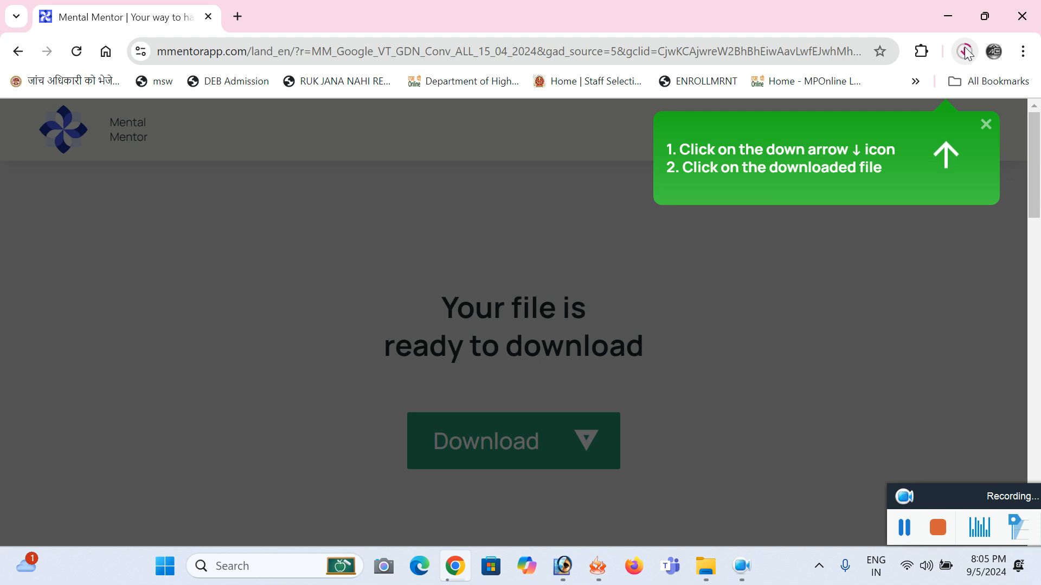
left_click(965, 53)
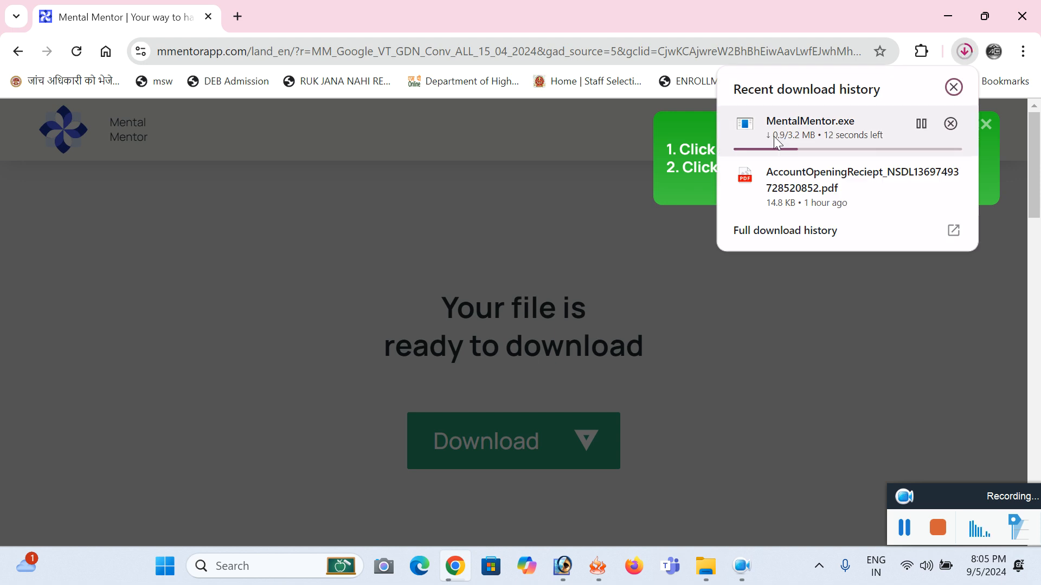
left_click(950, 124)
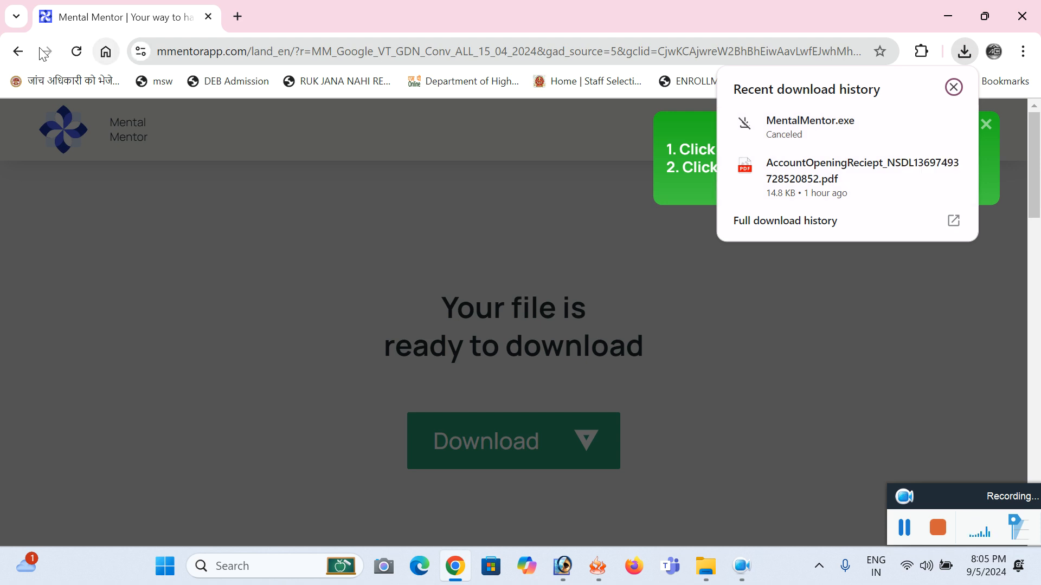
left_click(16, 59)
left_click(17, 58)
left_click(16, 59)
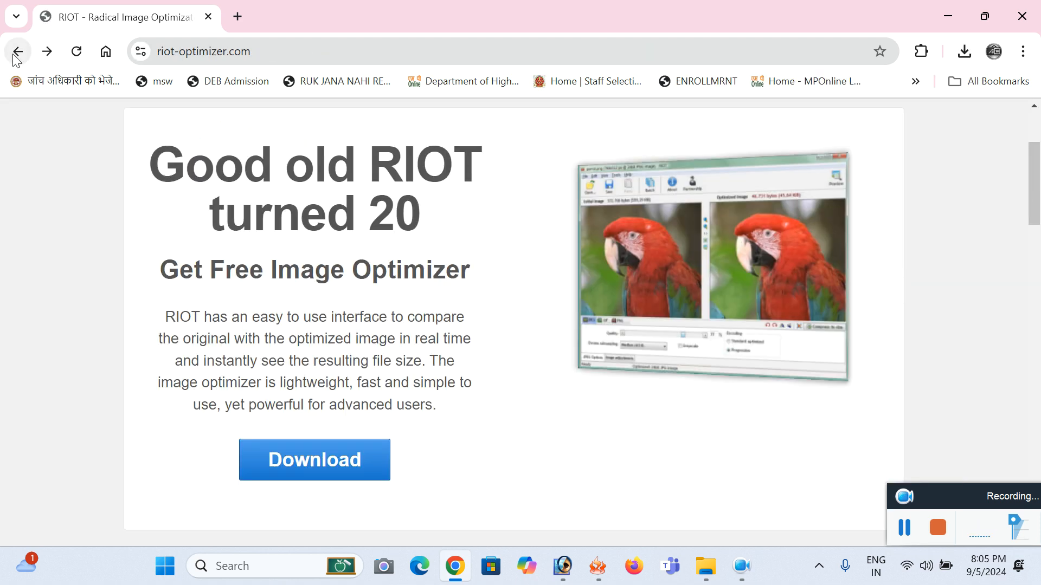
left_click(332, 449)
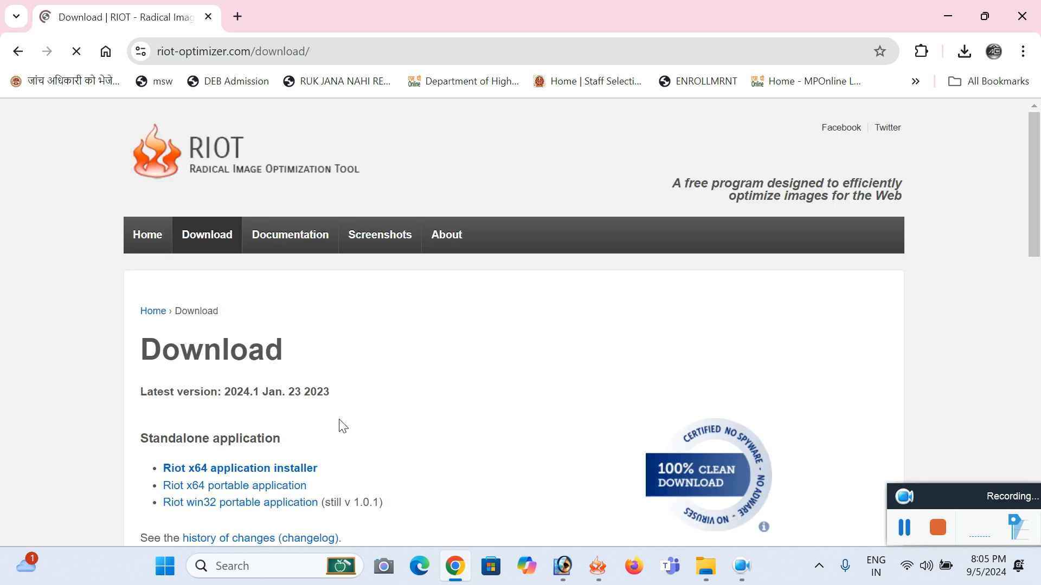
Download the Riot win32 portable application as Riot-x86.zip from MediaFire and minimize the advertising pop-up window.
scroll(355, 442, "down", 1)
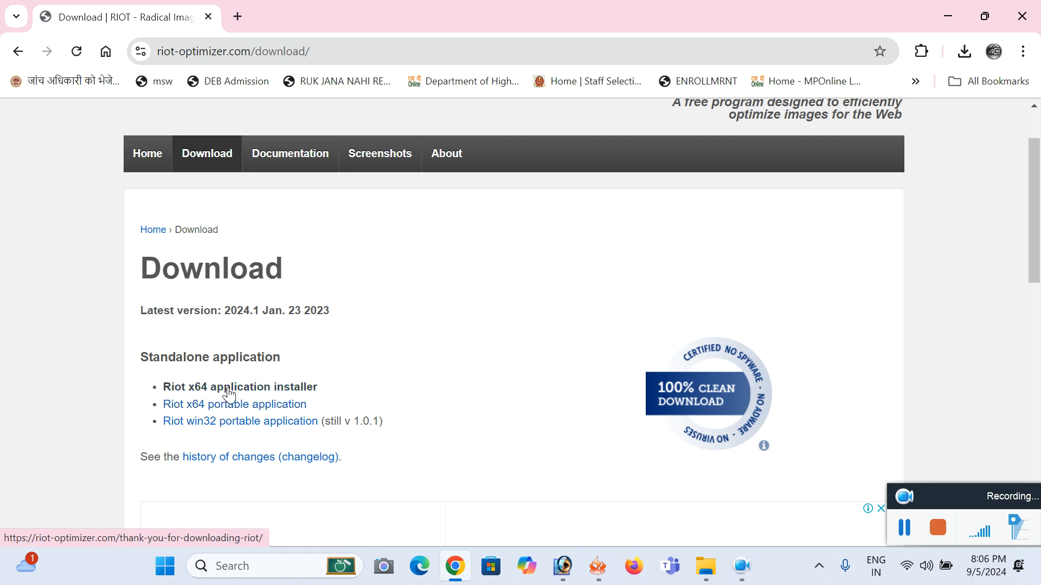
left_click(234, 428)
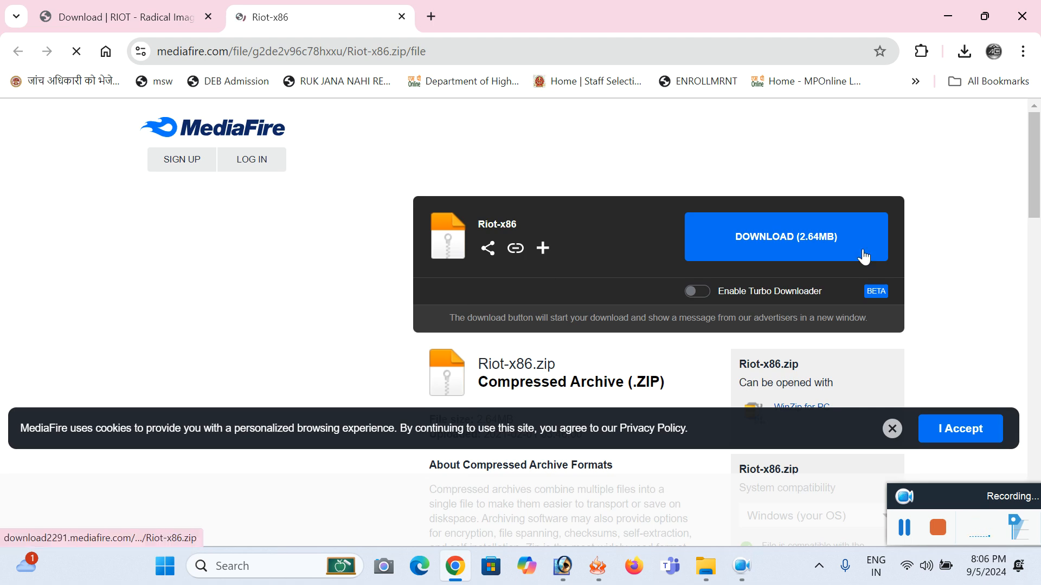
left_click(770, 260)
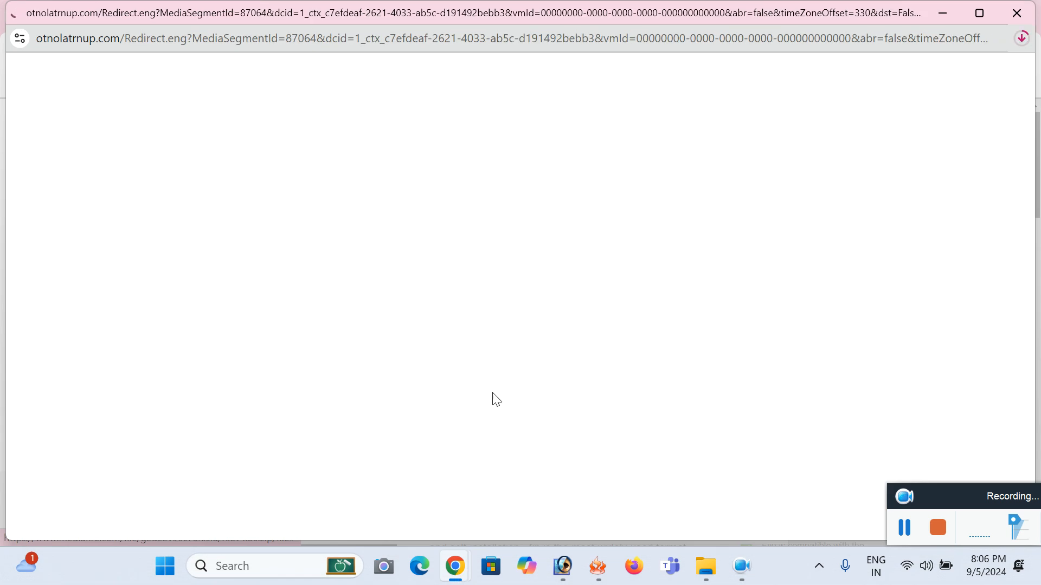
left_click(950, 22)
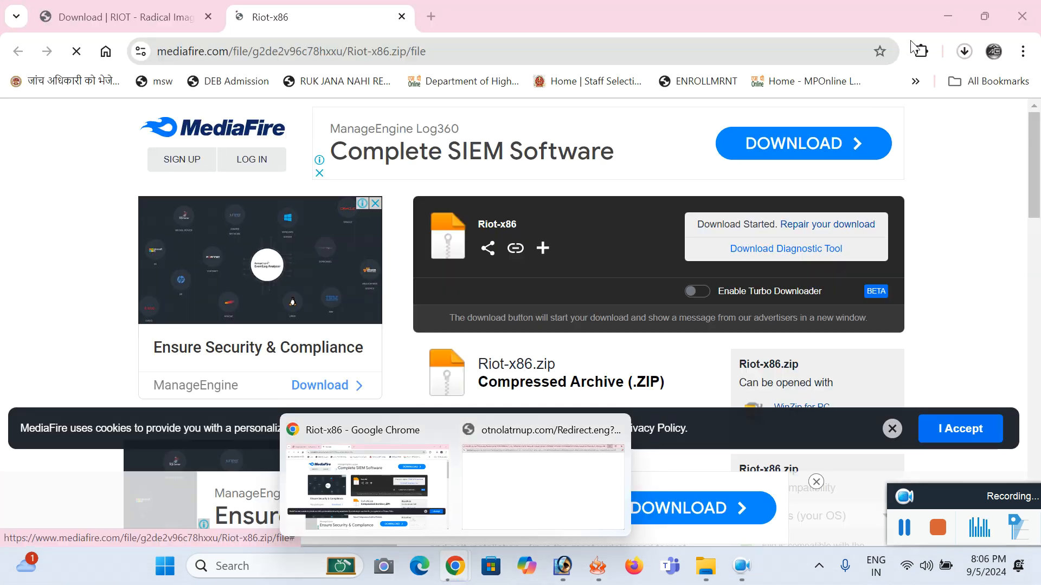
left_click(374, 496)
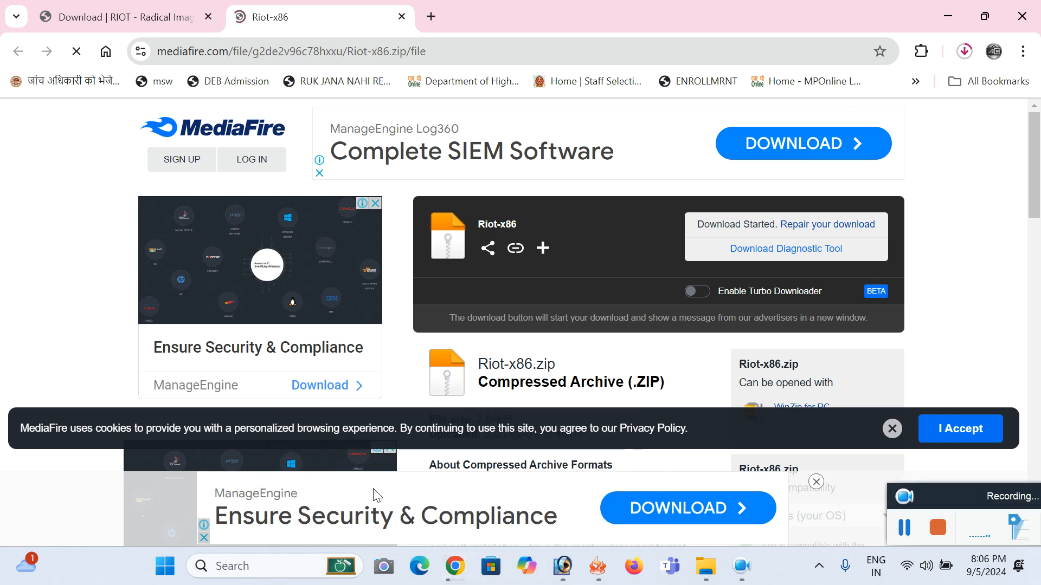
Check the progress of the Riot-x86.zip download and minimize the browser to return to the desktop.
left_click(964, 53)
mouse_move(760, 144)
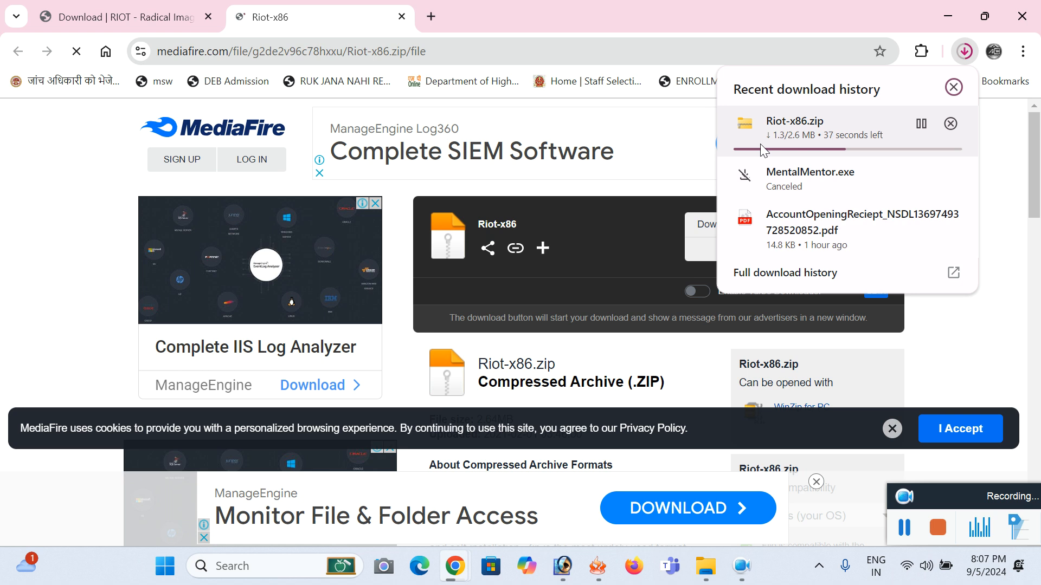
left_click(947, 16)
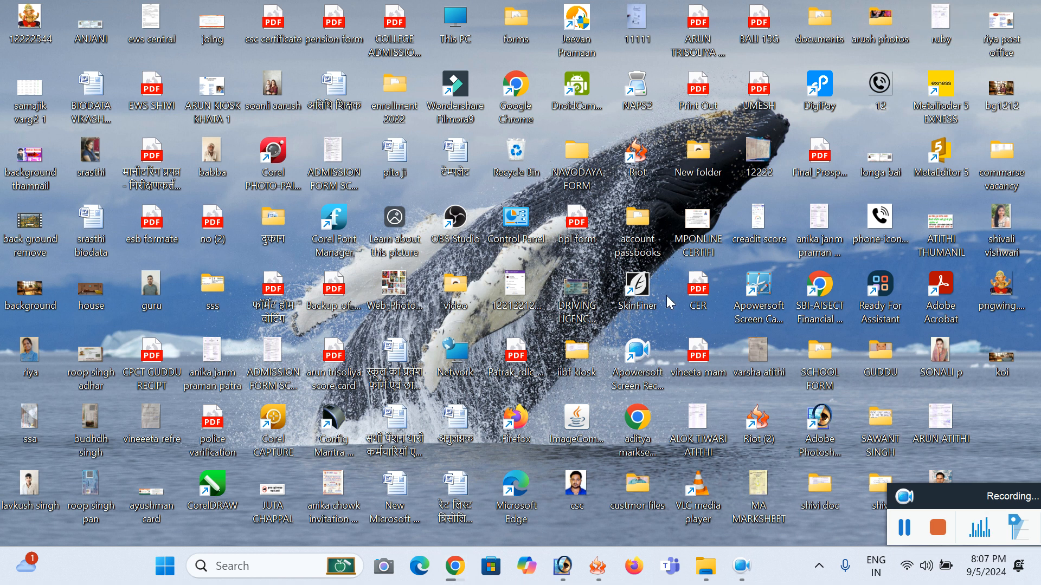
Launch RIOT from the desktop and open the pngwing.com image from the Desktop folder.
double_click(645, 172)
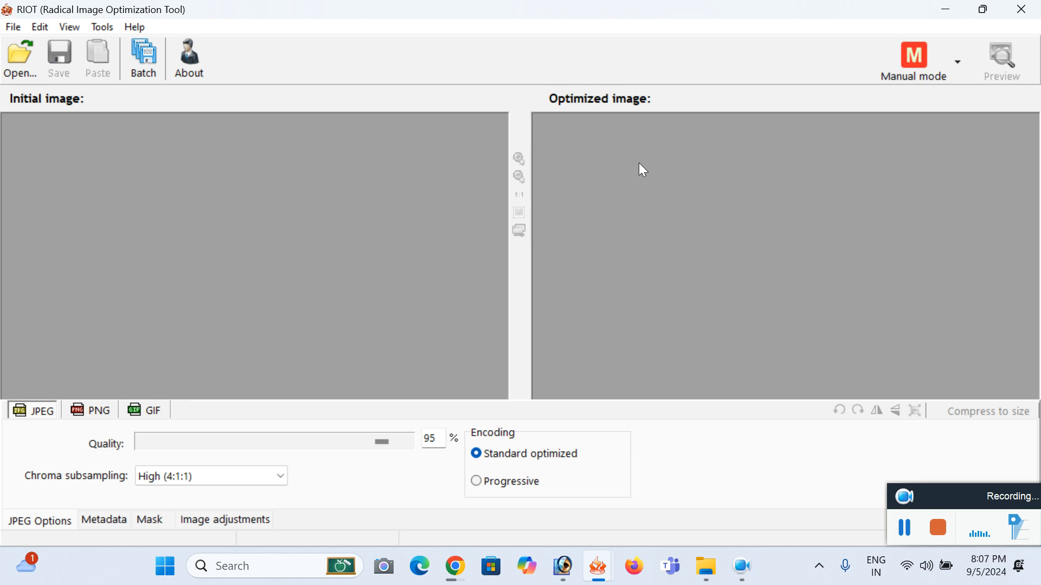
left_click(20, 53)
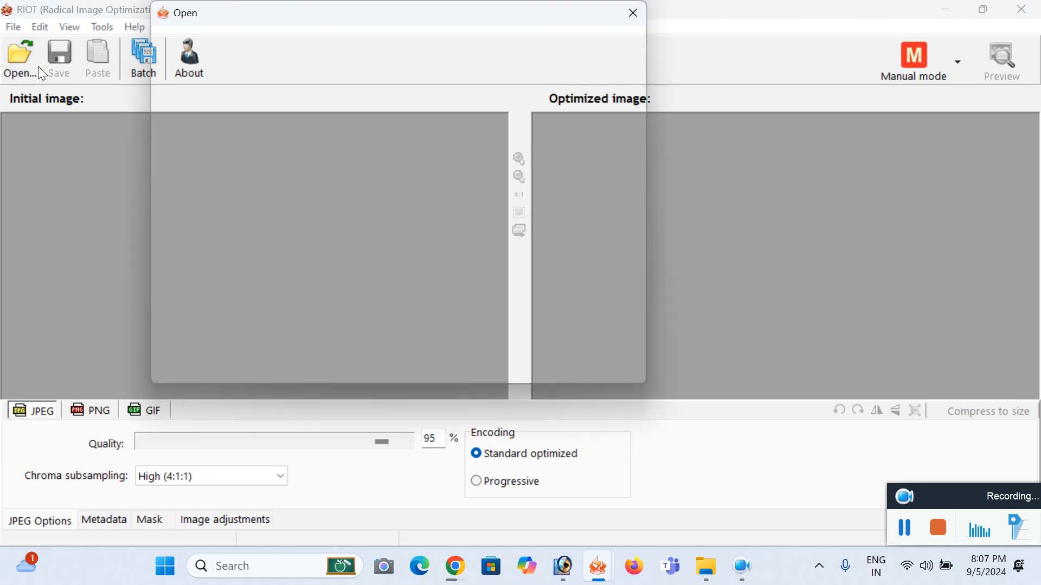
left_click_drag(556, 163, 583, 171)
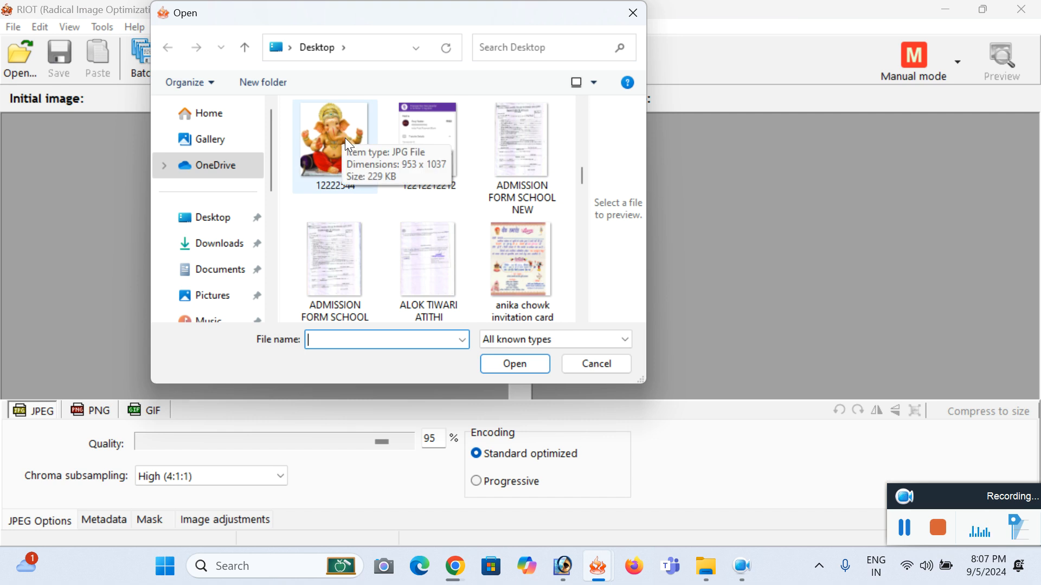
left_click_drag(582, 174, 580, 261)
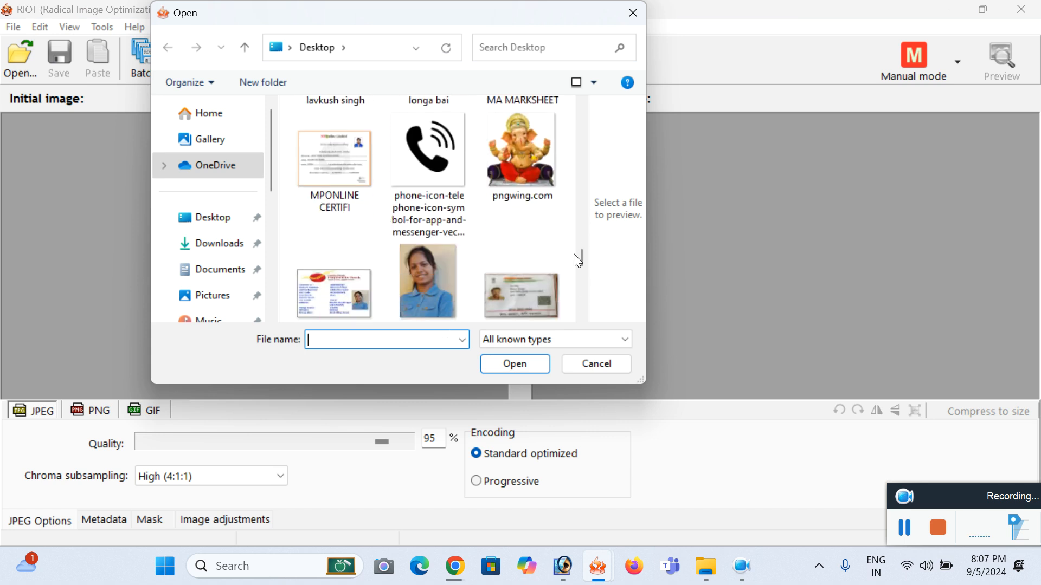
double_click(504, 148)
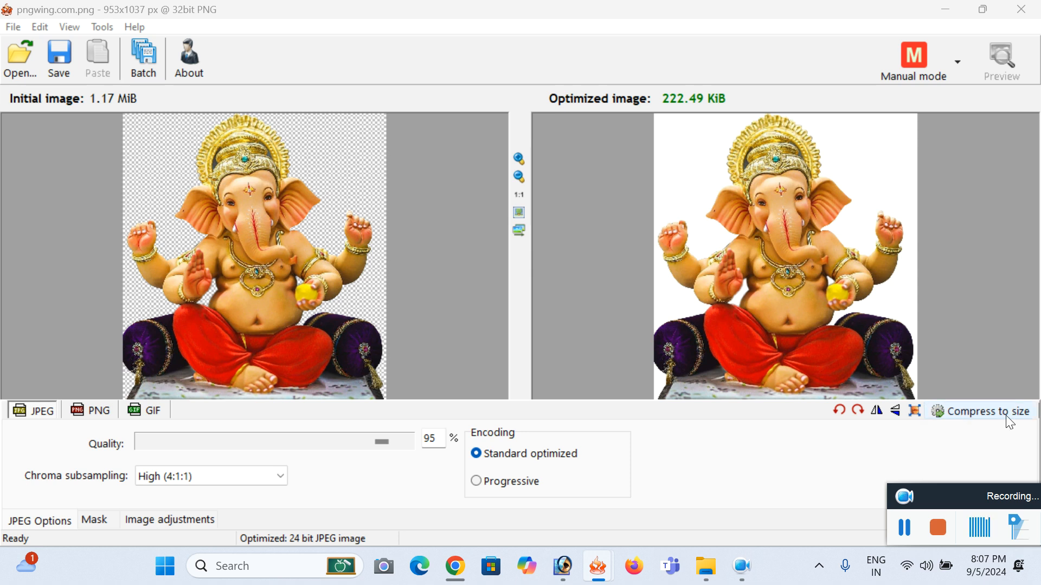
Compress the opened image as JPEG to a desired file size of 20 KiB.
left_click(991, 412)
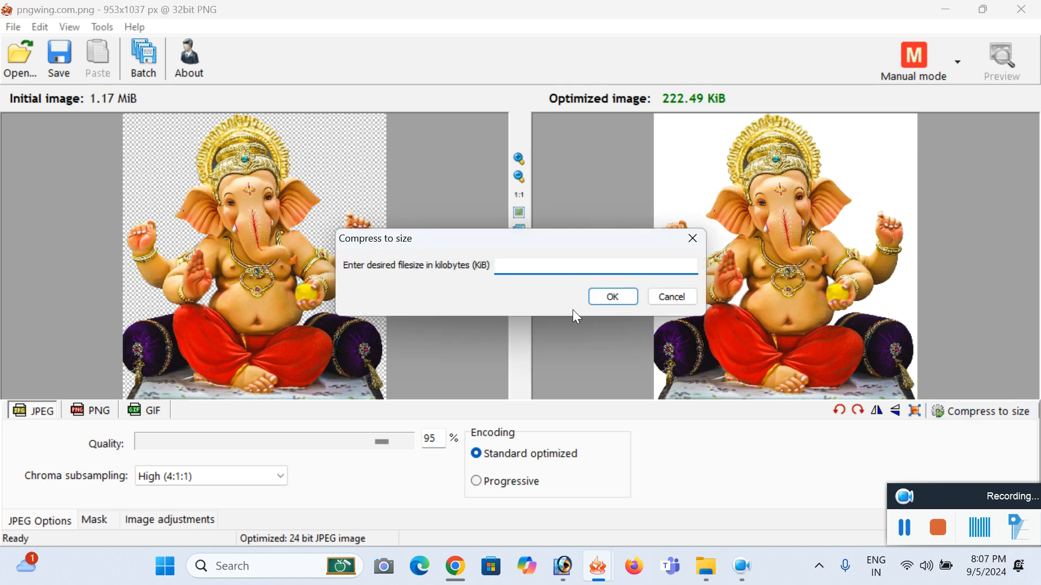
type("20")
left_click(591, 300)
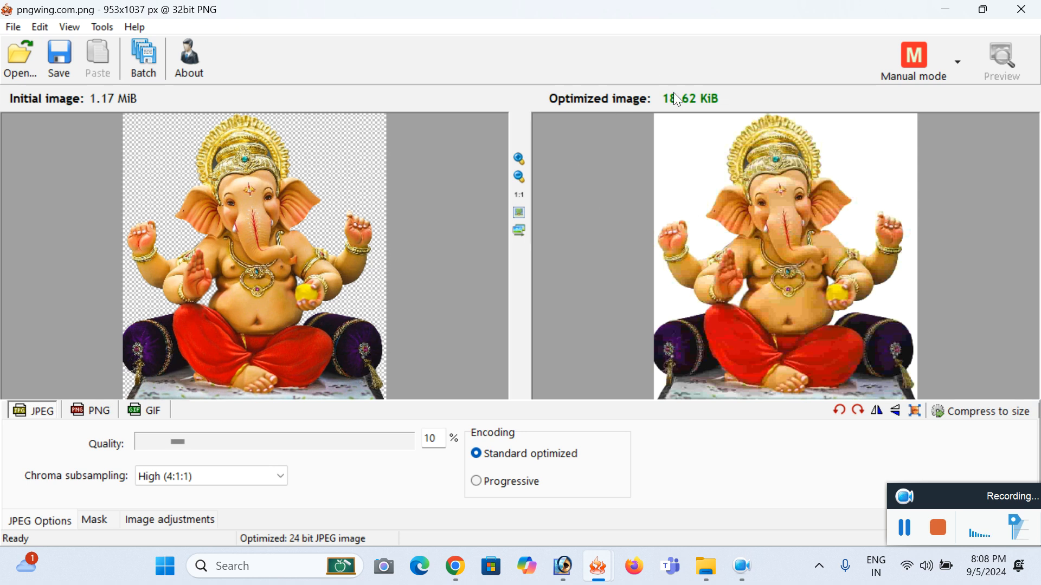
Compress the image to a desired file size of 100 KiB instead.
left_click(985, 416)
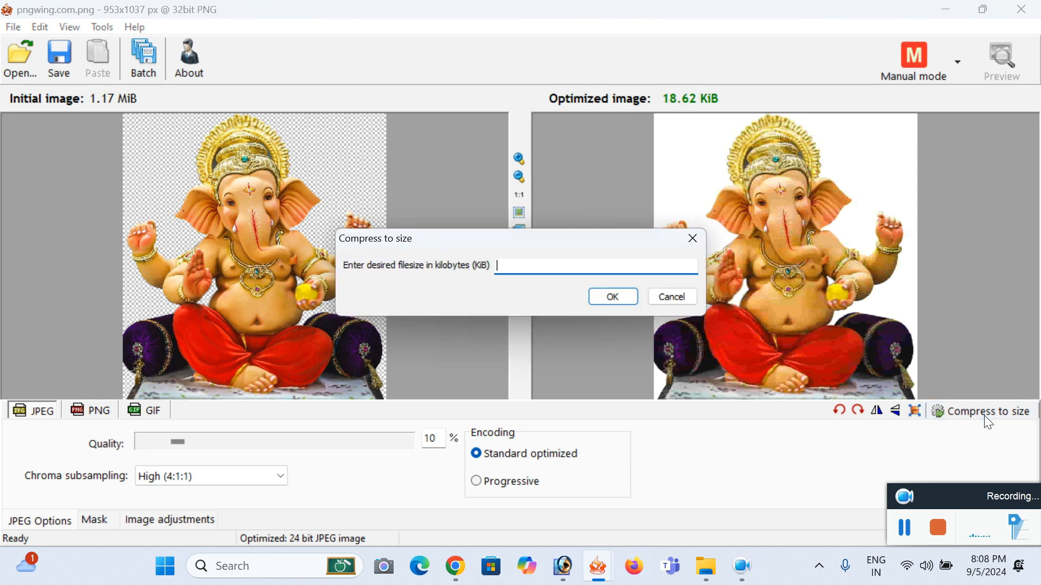
type("100")
left_click(607, 297)
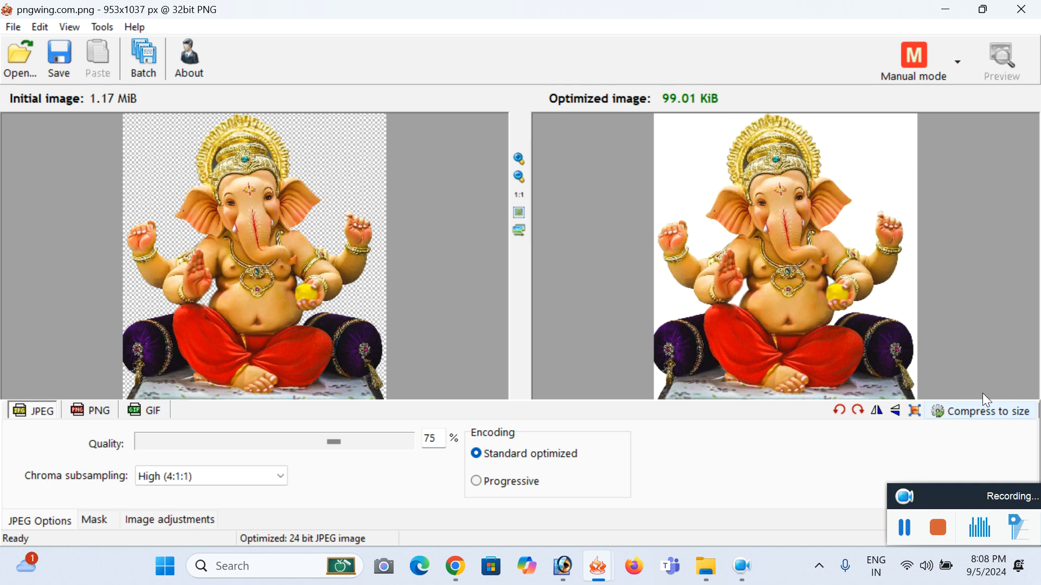
Change the compression target for the image to a file size of 200 KiB.
left_click(988, 411)
type("200")
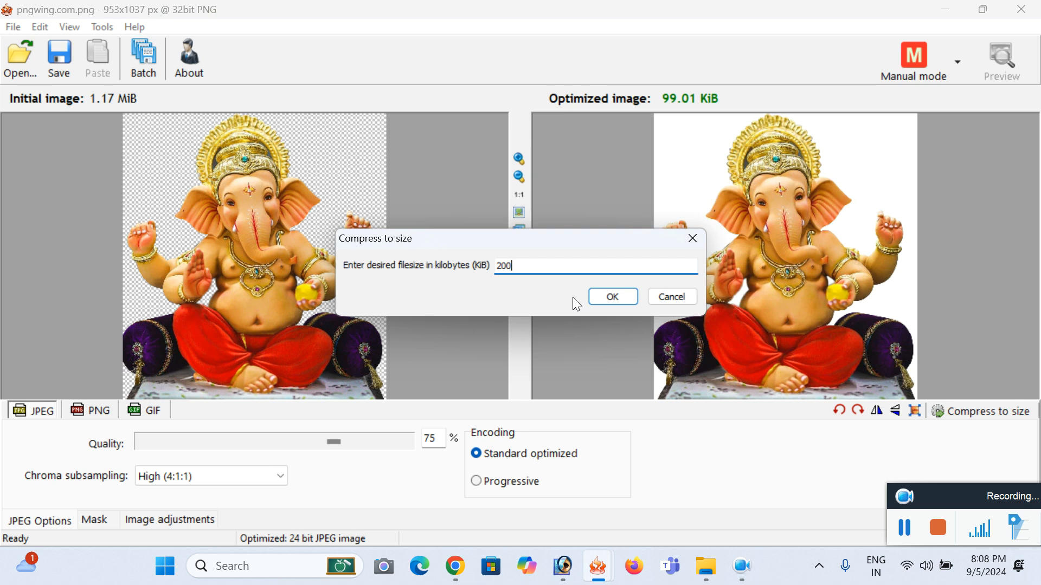
left_click(611, 296)
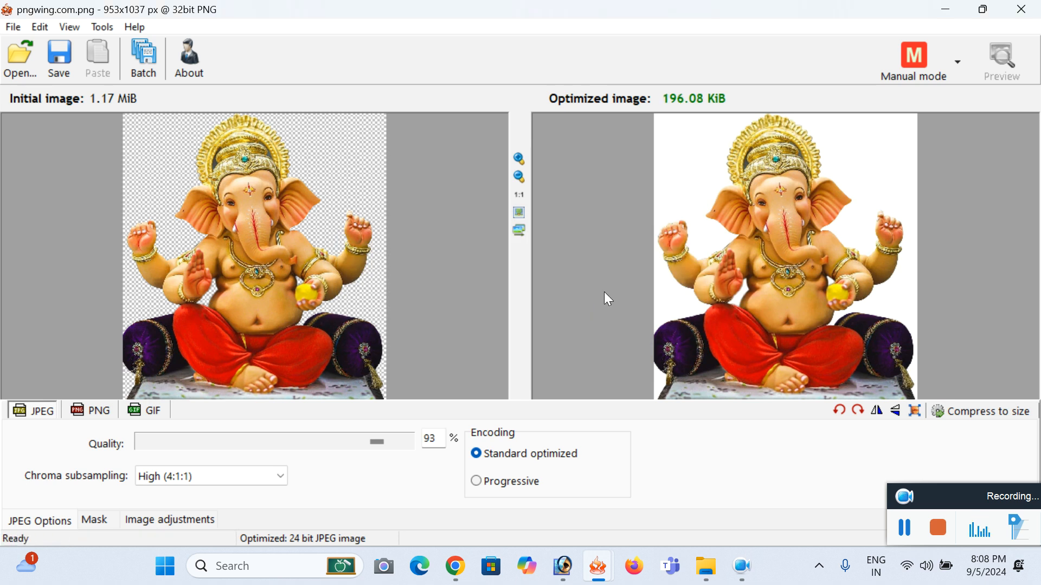
Compress the image to a desired file size of 10 KiB and check the optimized size.
left_click(962, 411)
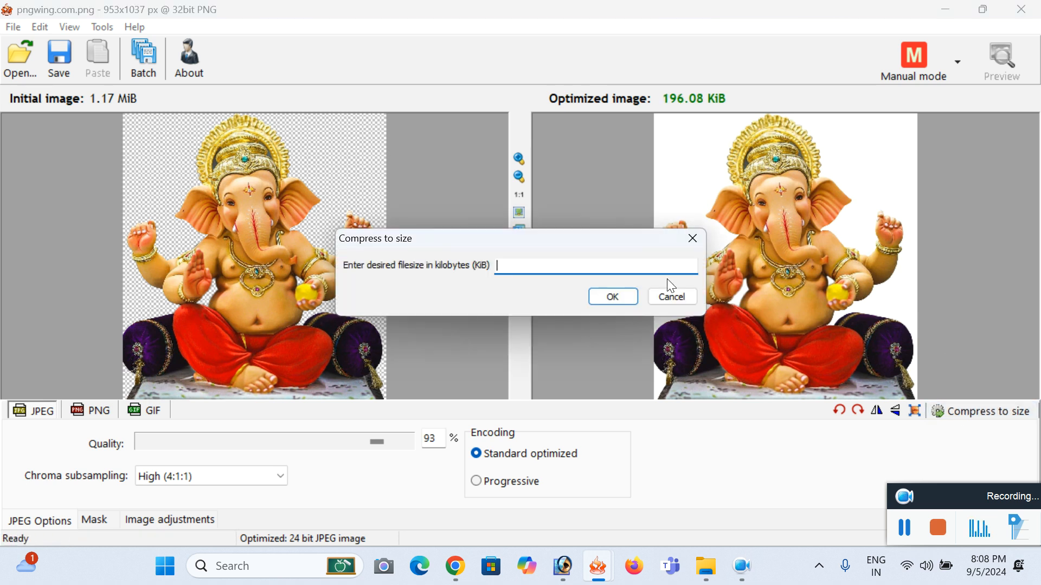
type("10")
left_click(597, 299)
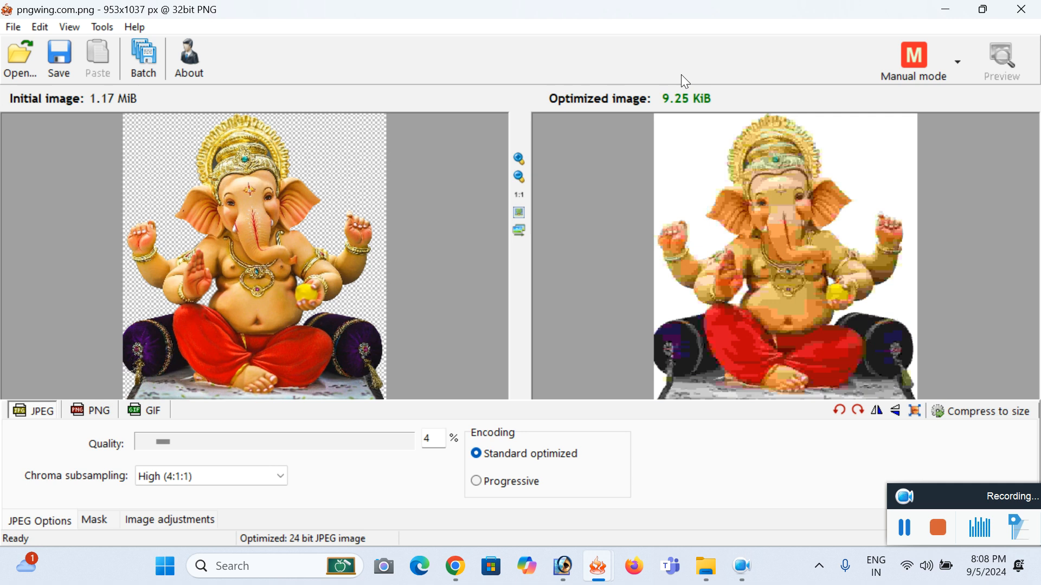
mouse_move(702, 112)
Save the optimized image to the Desktop as a JPEG file named pngwing1212122.
left_click(59, 67)
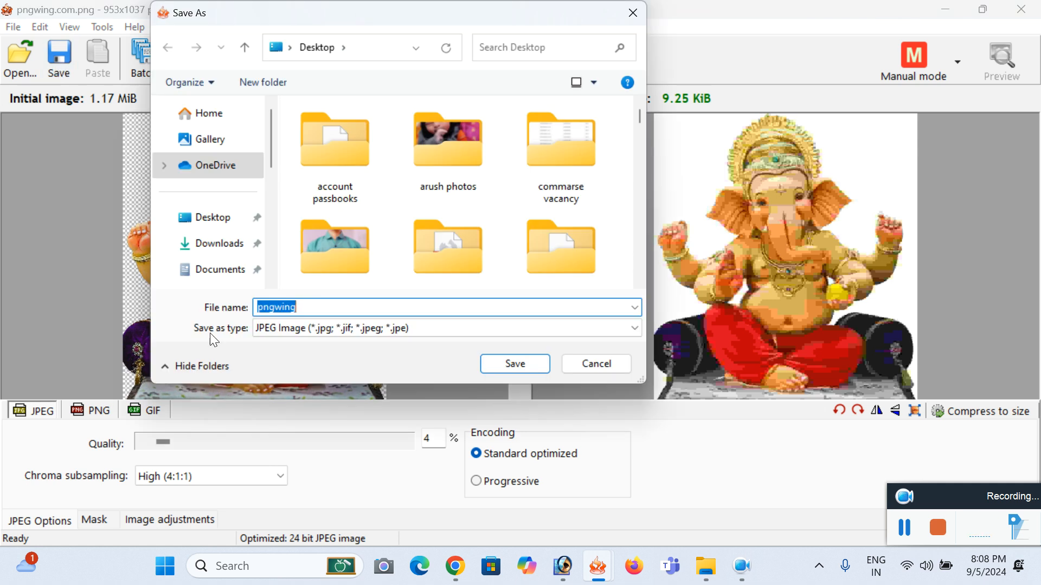
left_click(314, 308)
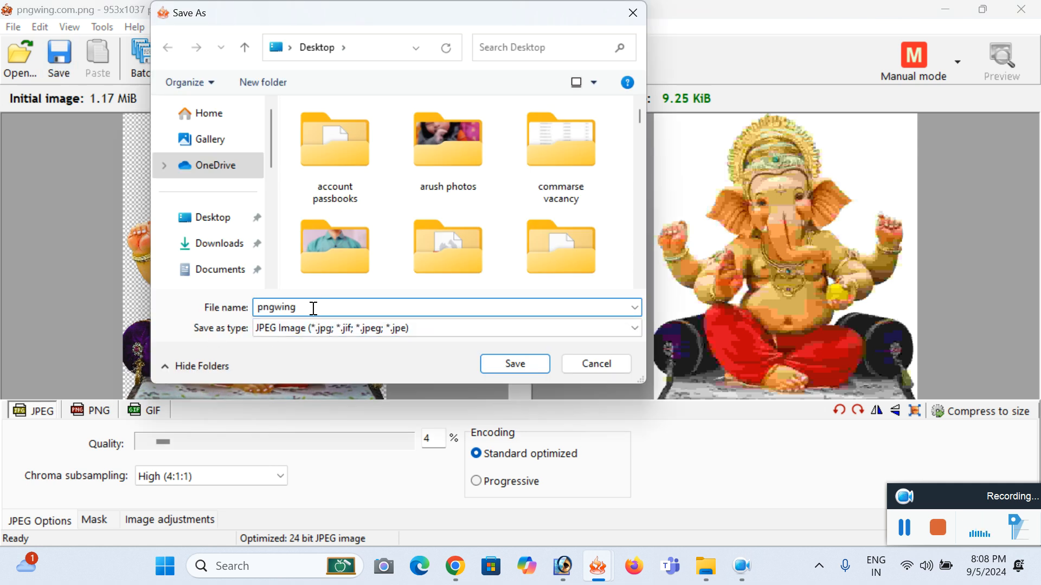
type("1212122")
left_click(507, 368)
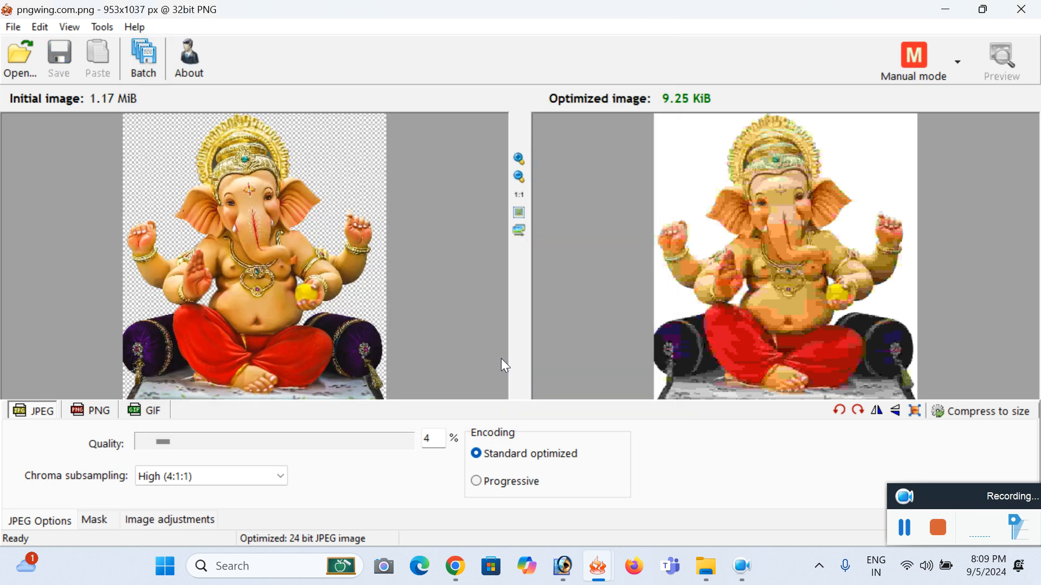
Minimize RIOT and check the file details of the original pngwing.com and the saved pngwing1212122 on the desktop.
left_click(945, 11)
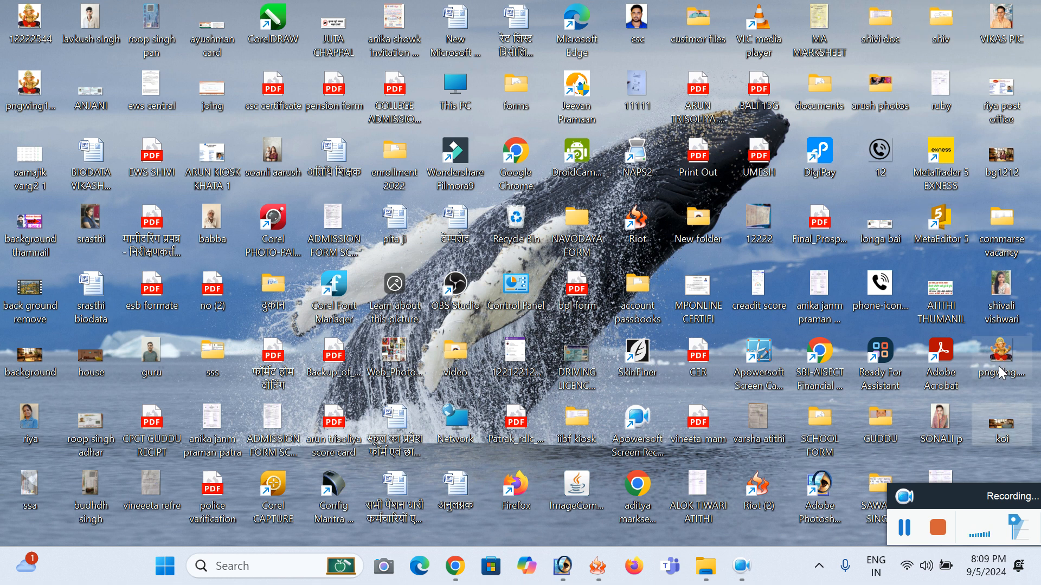
mouse_move(1001, 372)
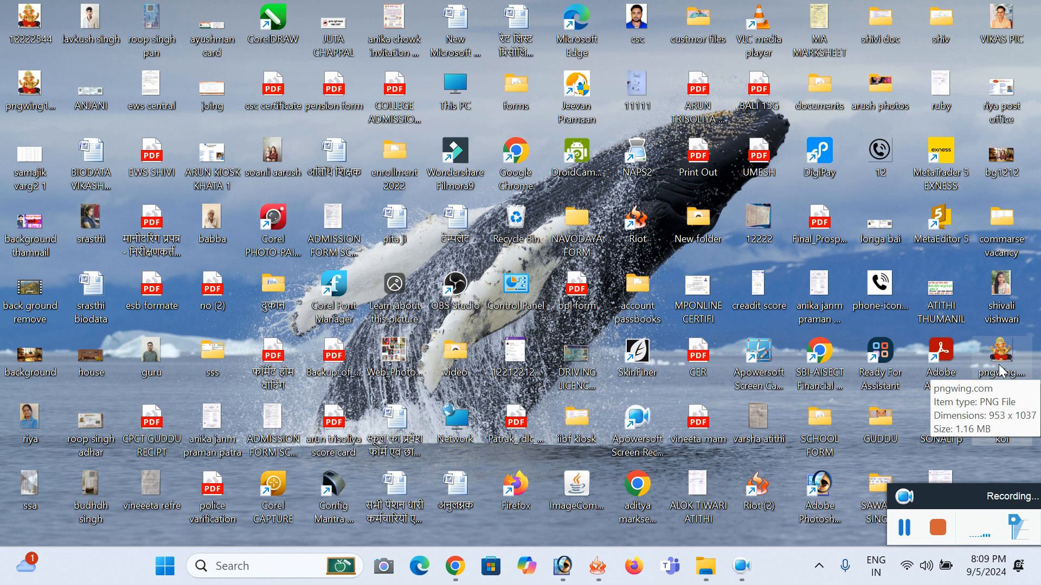
mouse_move(25, 26)
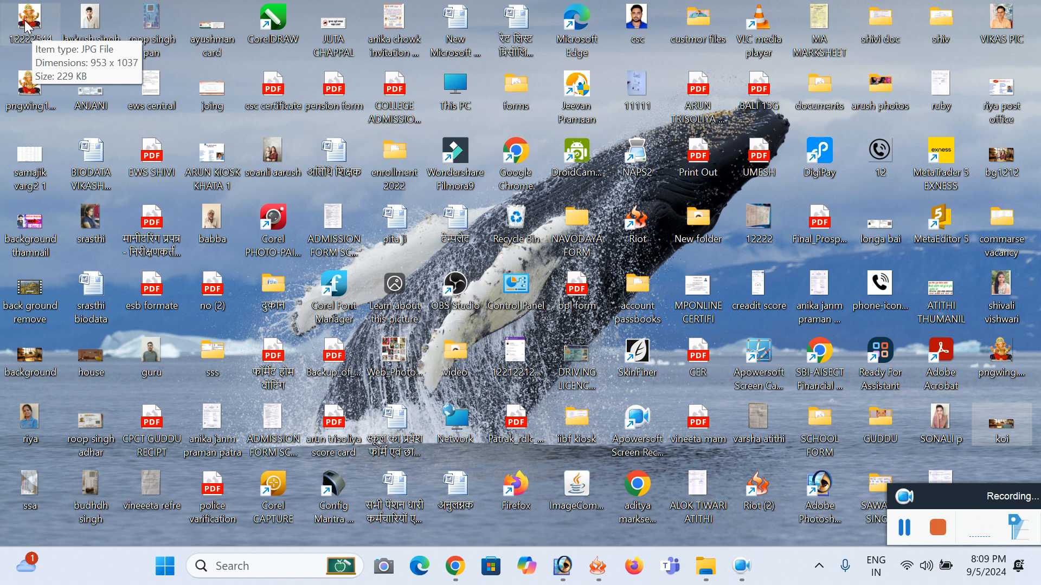
mouse_move(25, 101)
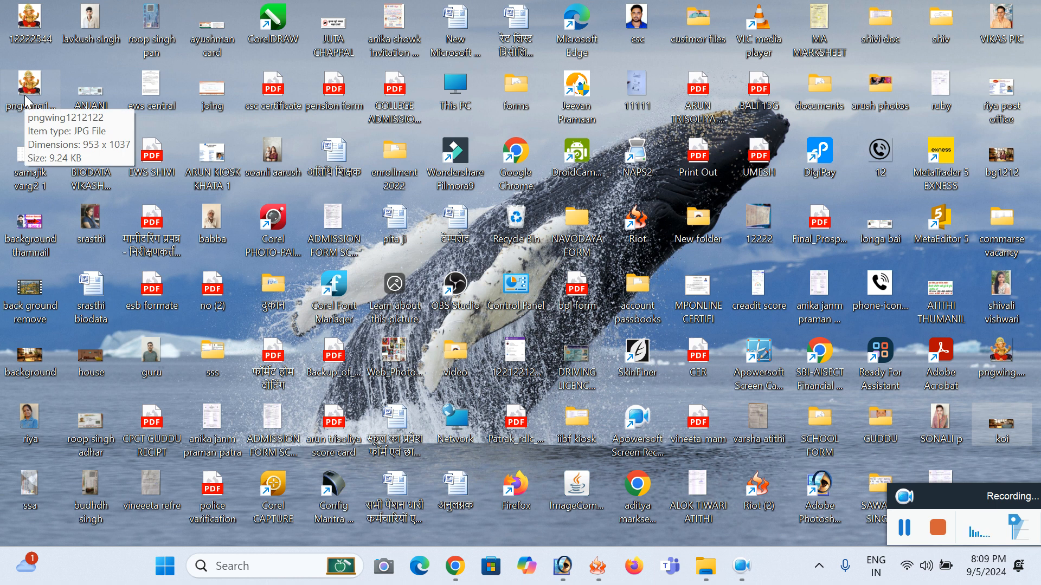
Open the file properties of pngwing1212122 and of pngwing.com, and place the two windows side by side.
right_click(26, 101)
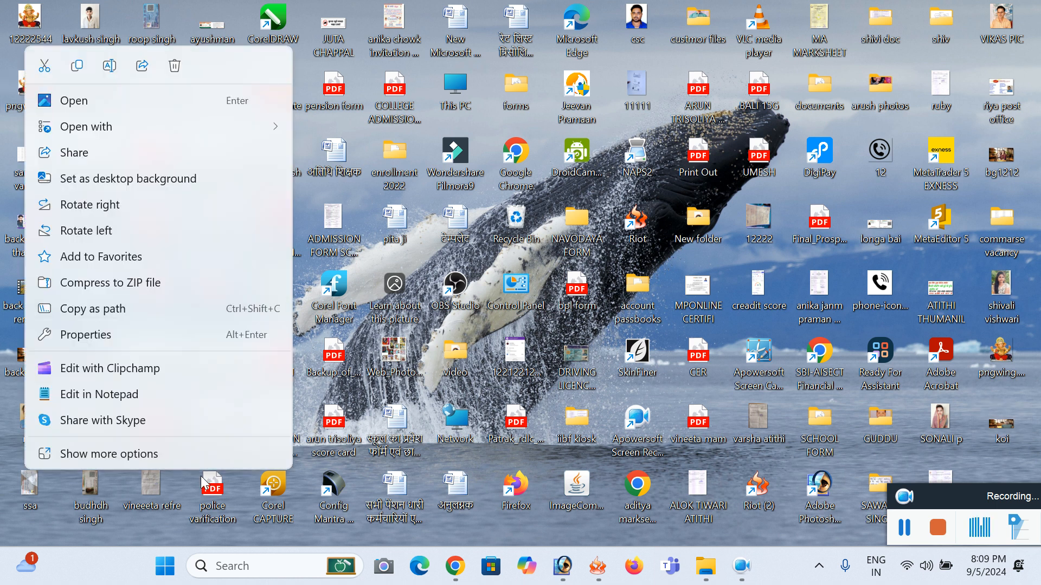
left_click(65, 458)
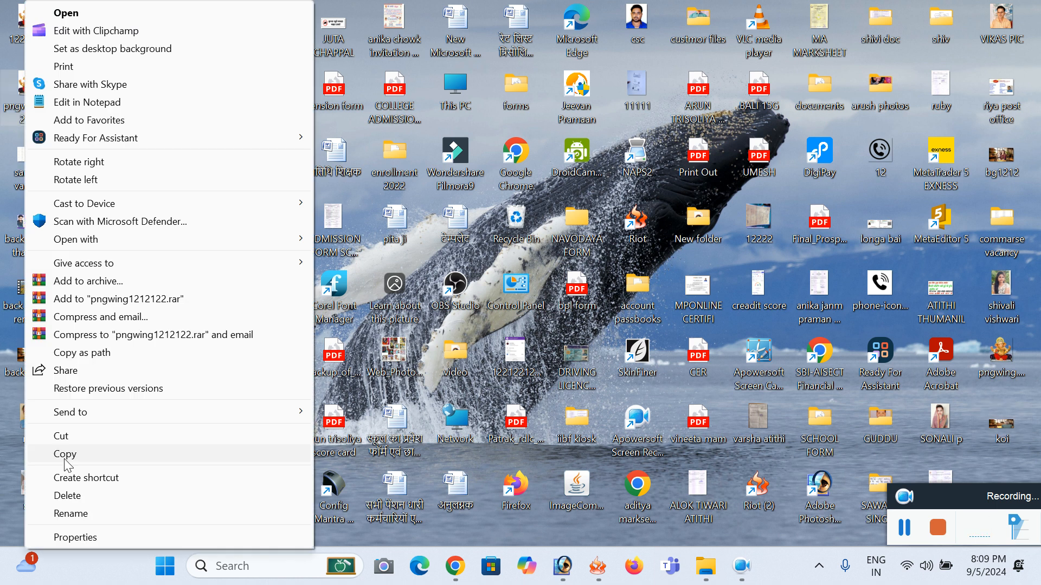
left_click(99, 536)
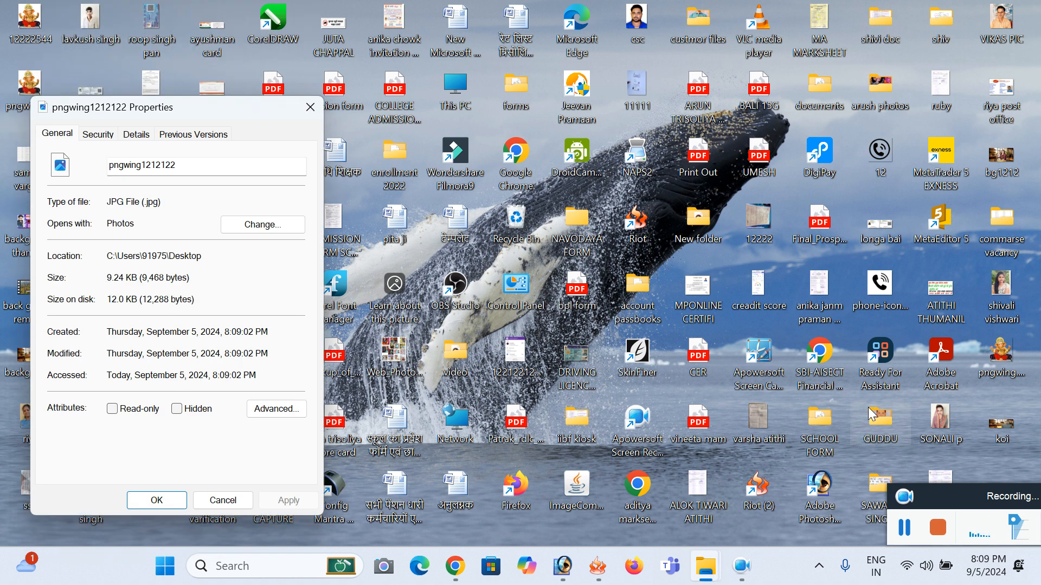
right_click(999, 358)
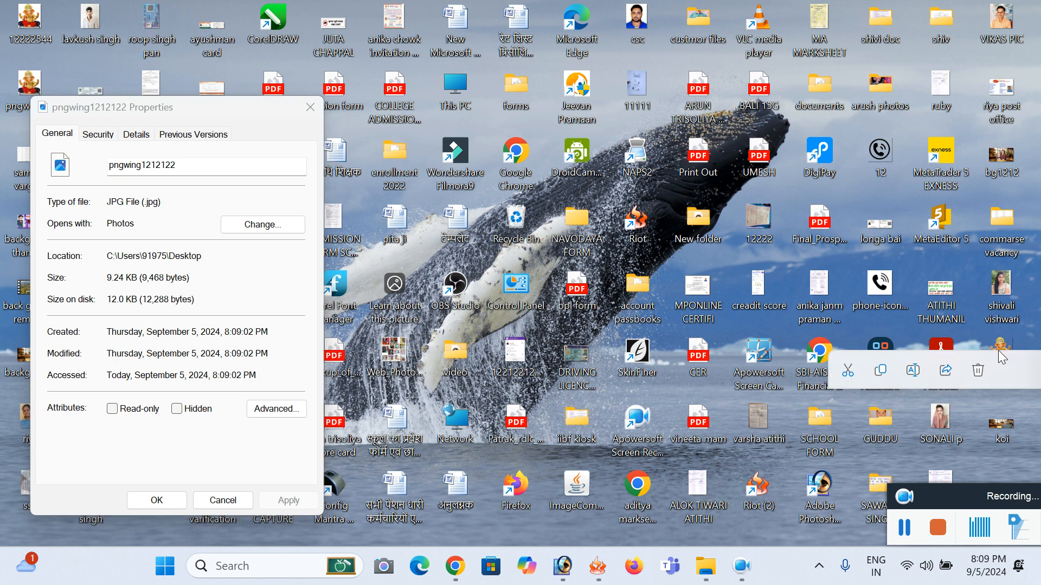
left_click(865, 453)
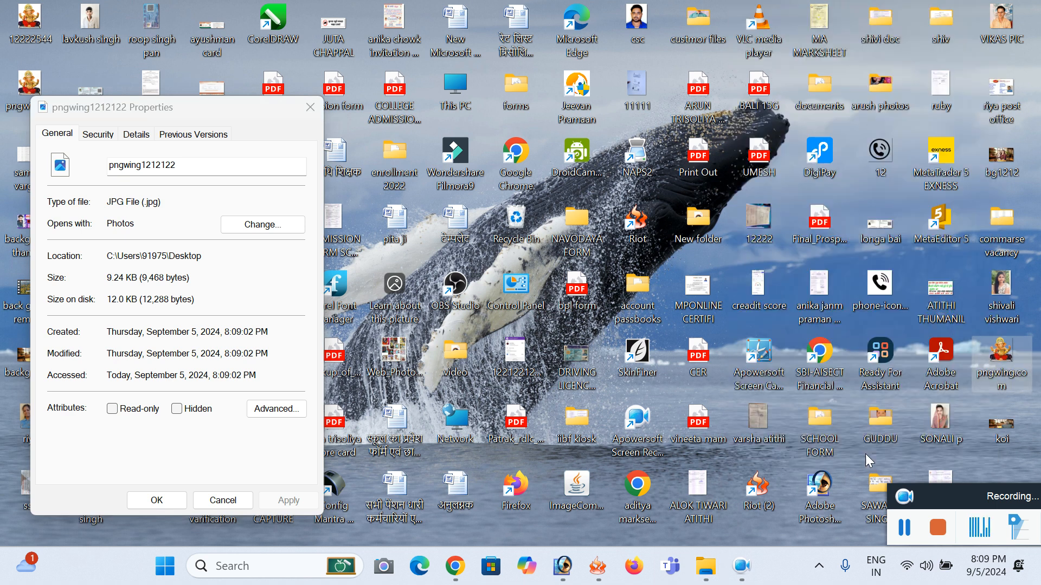
left_click(839, 558)
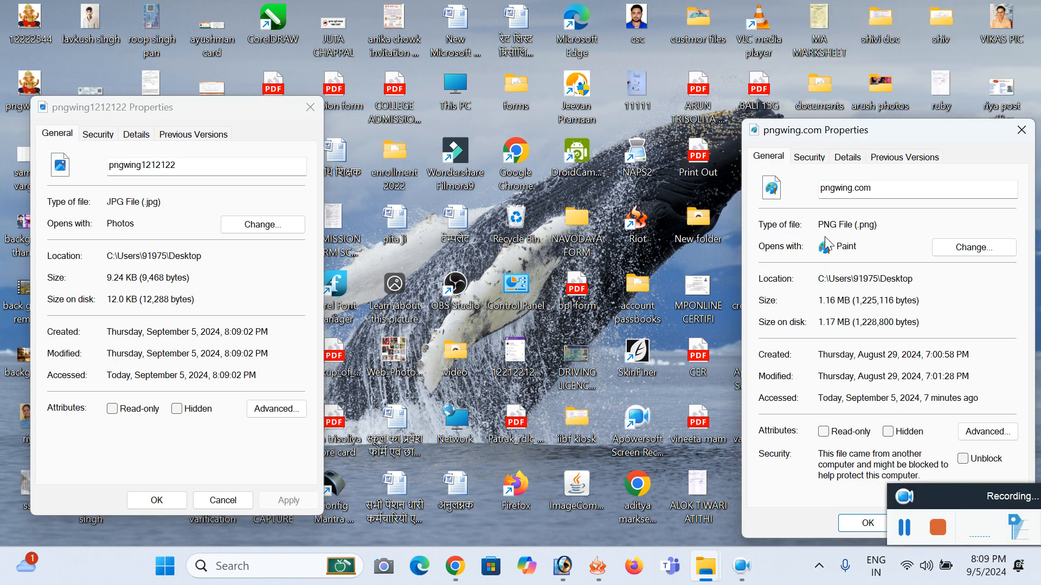
left_click_drag(883, 137, 467, 125)
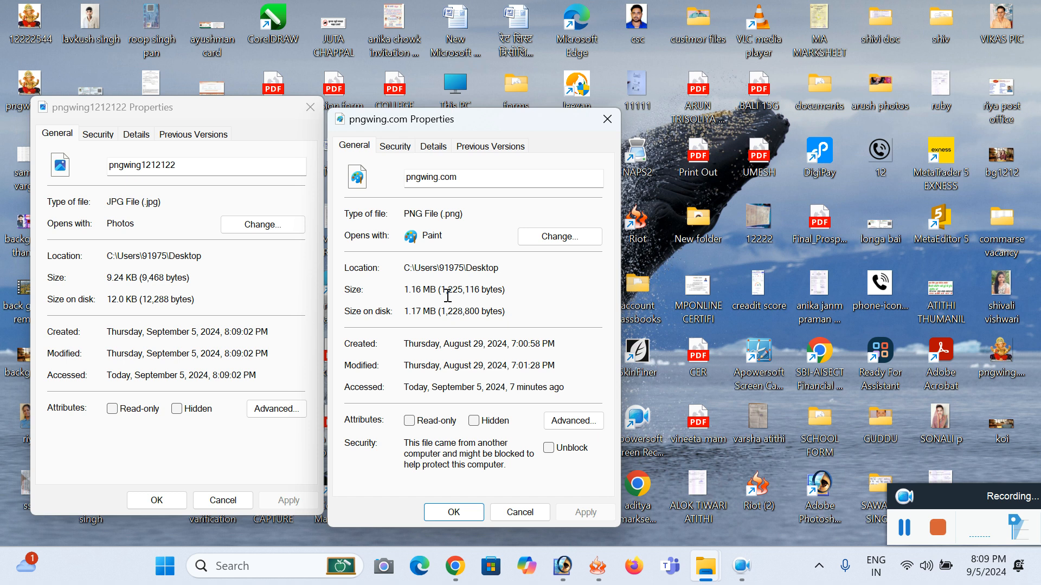
Compare the sizes of the compressed and original files and close both properties windows.
left_click(109, 279)
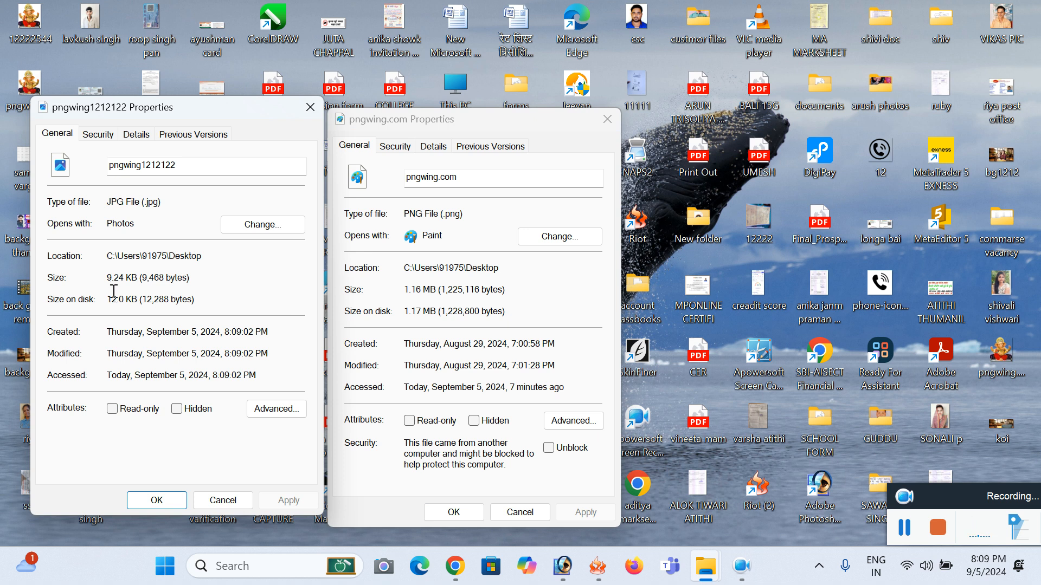
left_click(183, 507)
left_click(438, 513)
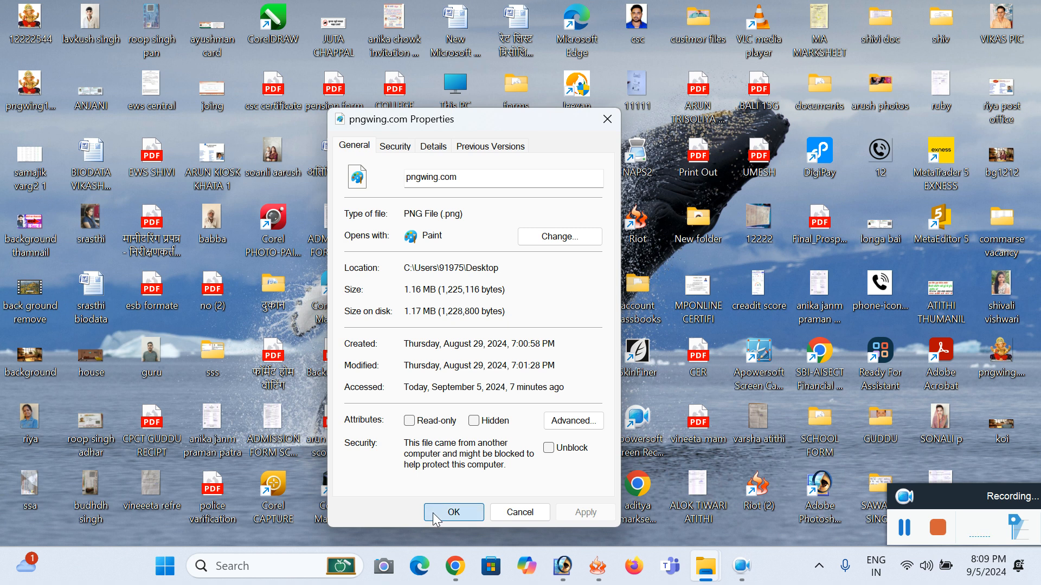